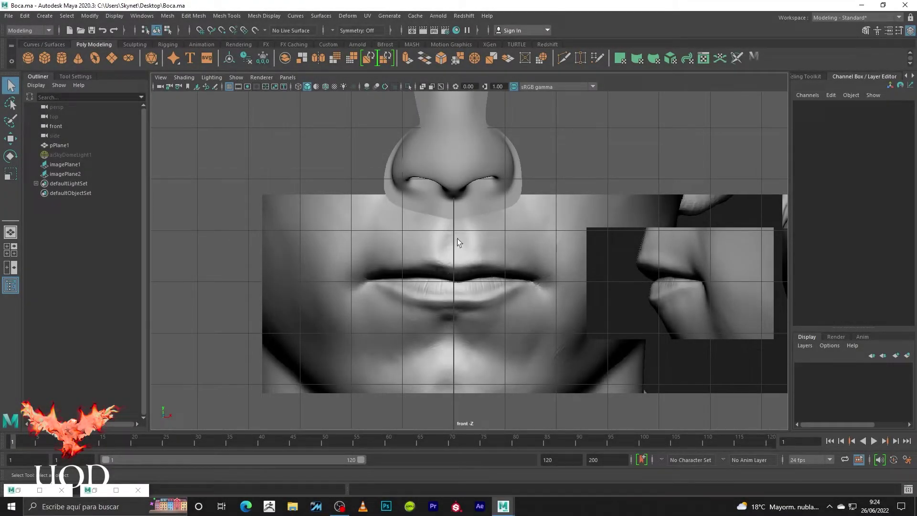
# Extrude the nose mesh's bottom edges and pull the new vertex down toward the upper lip.
pyautogui.click(492, 212)
pyautogui.press('f')
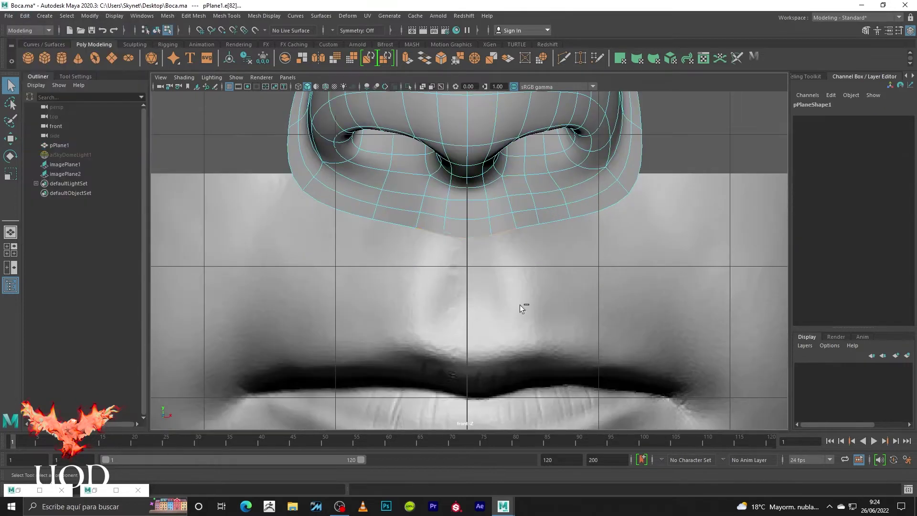
pyautogui.hotkey('ctrl', 'e')
pyautogui.press('1')
pyautogui.press('4')
pyautogui.press('q')
pyautogui.click(571, 342)
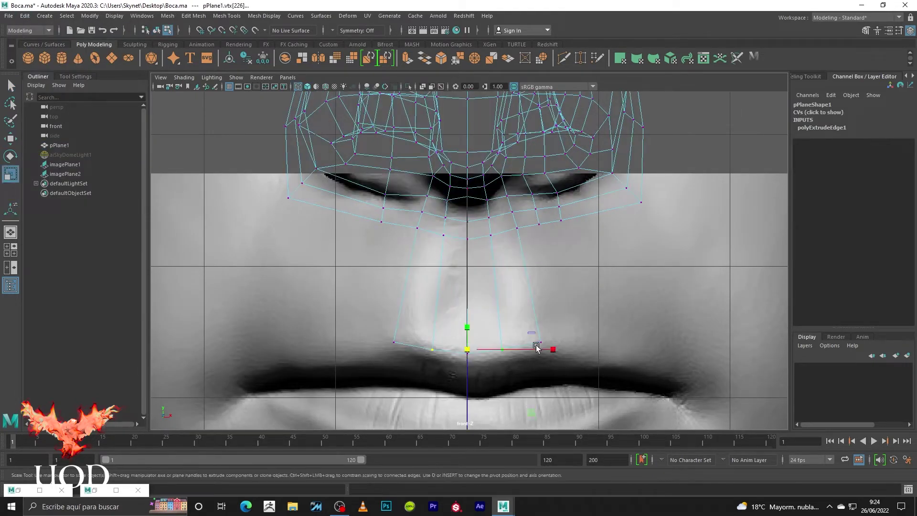
pyautogui.moveTo(466, 348); pyautogui.dragTo(466, 357)
# Reposition the side reference image and check the new strip in side and perspective views.
pyautogui.press('5')
pyautogui.press('3')
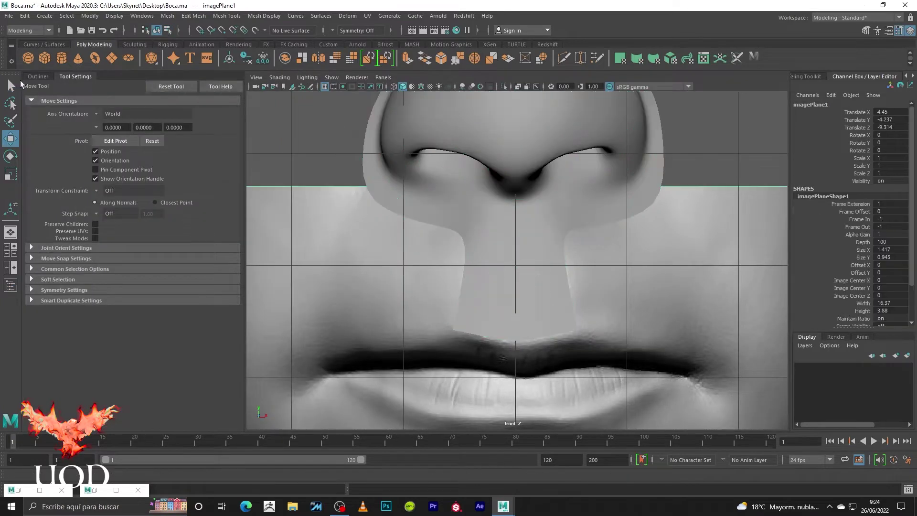
pyautogui.click(458, 388)
pyautogui.click(425, 277)
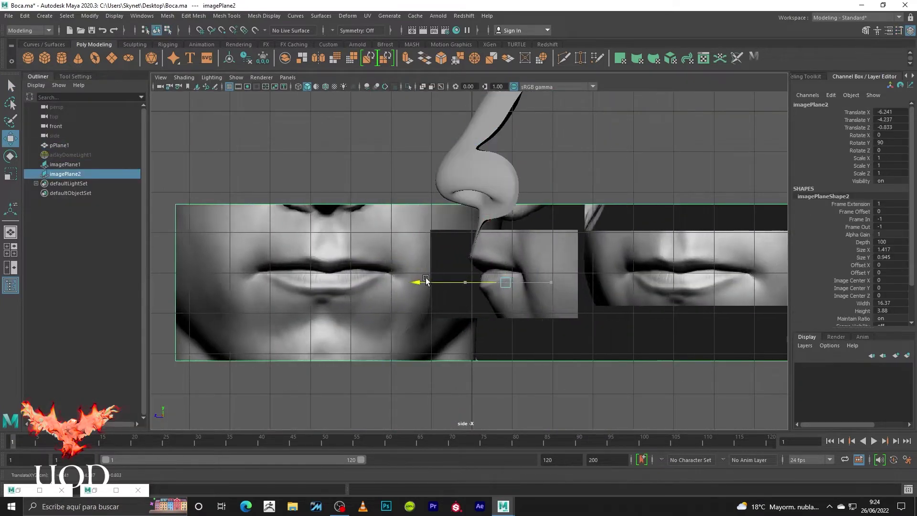
pyautogui.moveTo(425, 277); pyautogui.dragTo(499, 231)
pyautogui.click(500, 226)
pyautogui.scroll(3, 484, 273)
# Orbit around the extruded strip and select its lower edge.
pyautogui.keyDown('alt'); pyautogui.moveTo(483, 290); pyautogui.dragTo(457, 279); pyautogui.keyUp('alt')
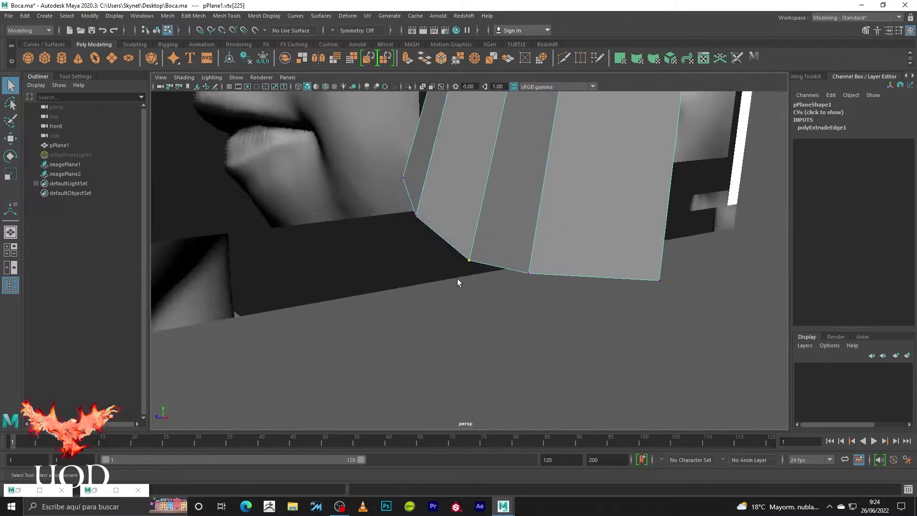
pyautogui.press('w')
pyautogui.keyDown('alt'); pyautogui.moveTo(489, 241); pyautogui.dragTo(500, 213); pyautogui.keyUp('alt')
pyautogui.moveTo(556, 217); pyautogui.dragTo(708, 129, button='right')
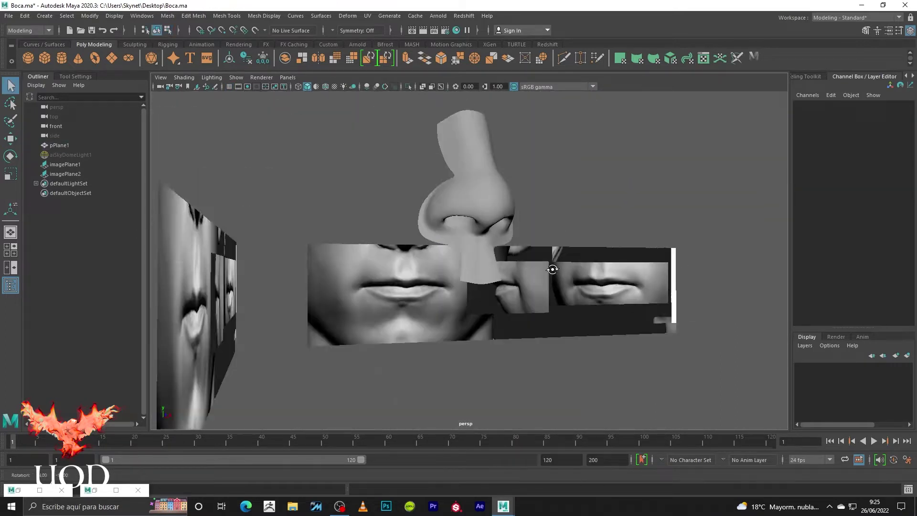
pyautogui.press('q')
pyautogui.click(493, 277)
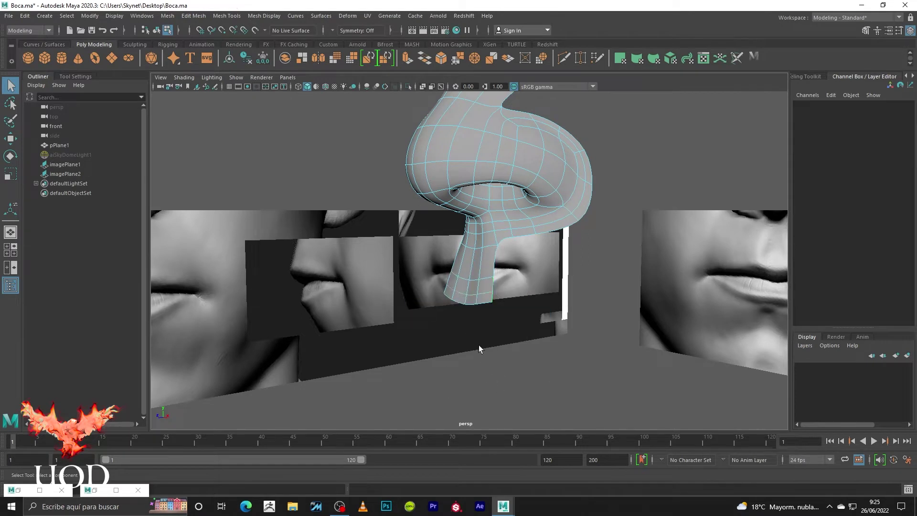
pyautogui.press('space')
pyautogui.press('space')
# Extrude the strip's lower edge again and pull it out toward the mouth corner.
pyautogui.hotkey('ctrl', 'e')
pyautogui.press('e')
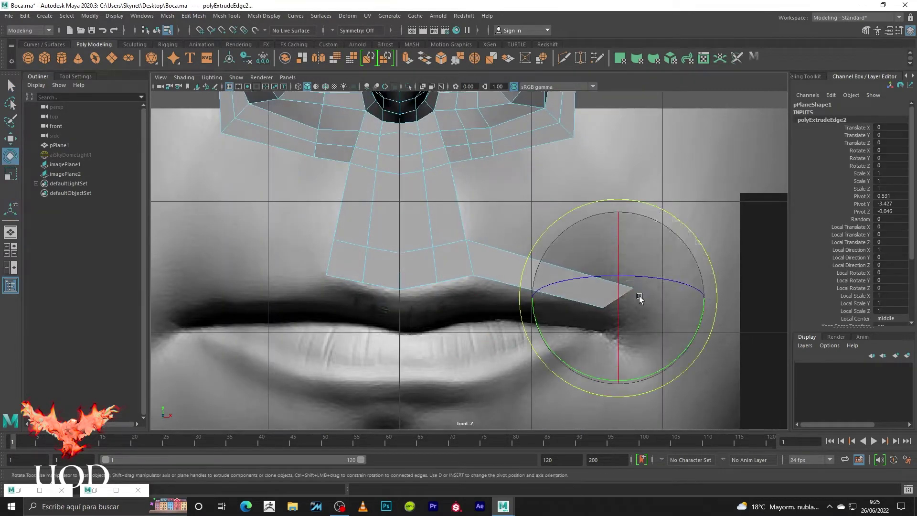
pyautogui.hotkey('ctrl', 'e')
pyautogui.press('w')
pyautogui.moveTo(639, 298); pyautogui.dragTo(631, 330)
pyautogui.press('w')
pyautogui.hotkey('ctrl', 'F9')
pyautogui.press('4')
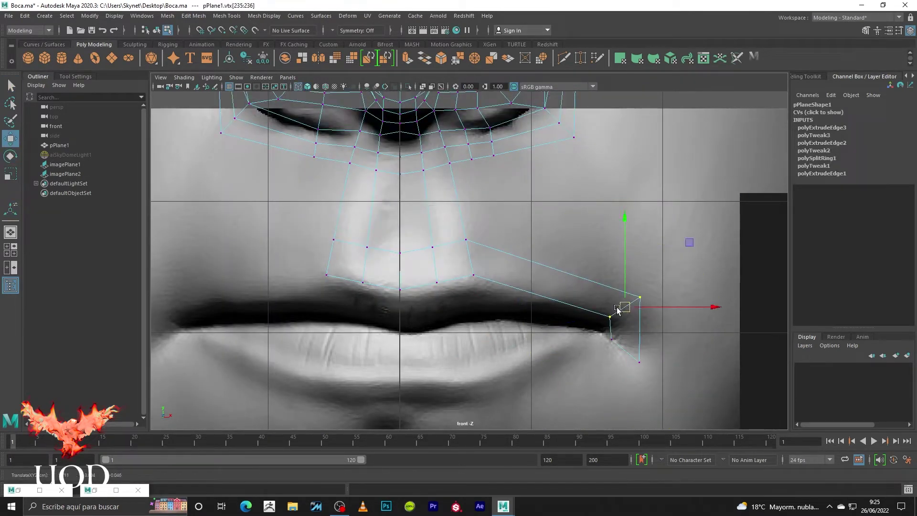
# Check the lip strip in the side view with smooth preview on.
pyautogui.press('space')
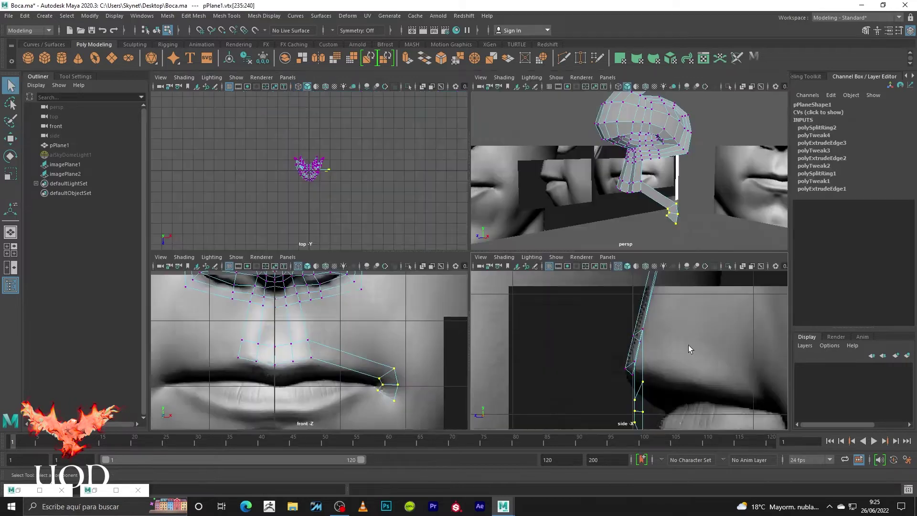
pyautogui.press('space')
pyautogui.scroll(5, 401, 297)
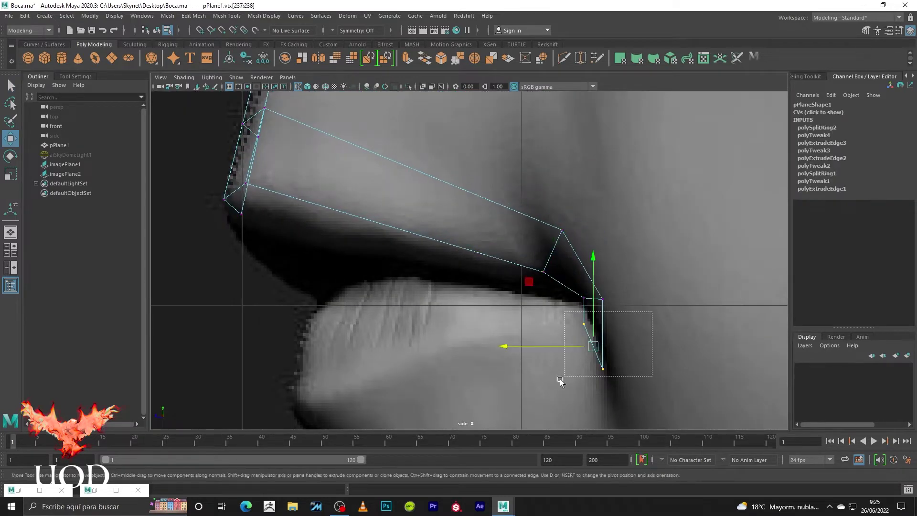
pyautogui.press('3')
pyautogui.press('5')
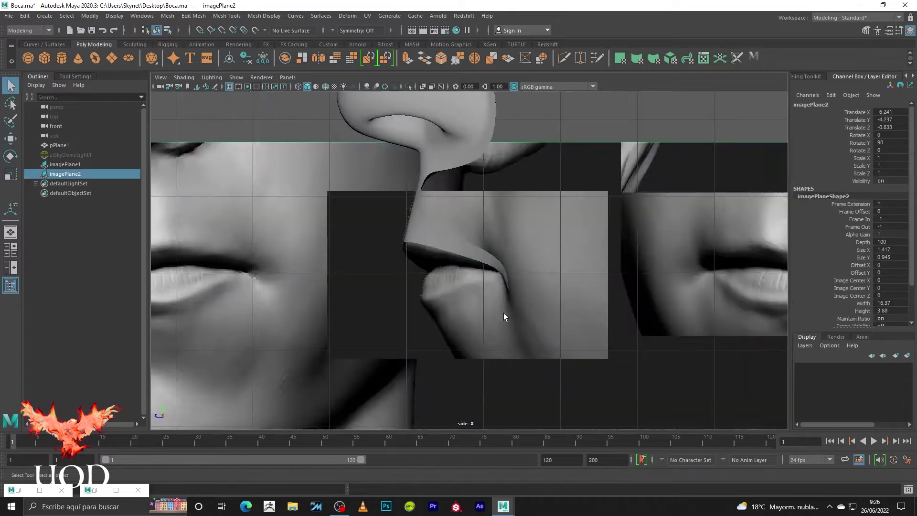
pyautogui.press('space')
pyautogui.press('space')
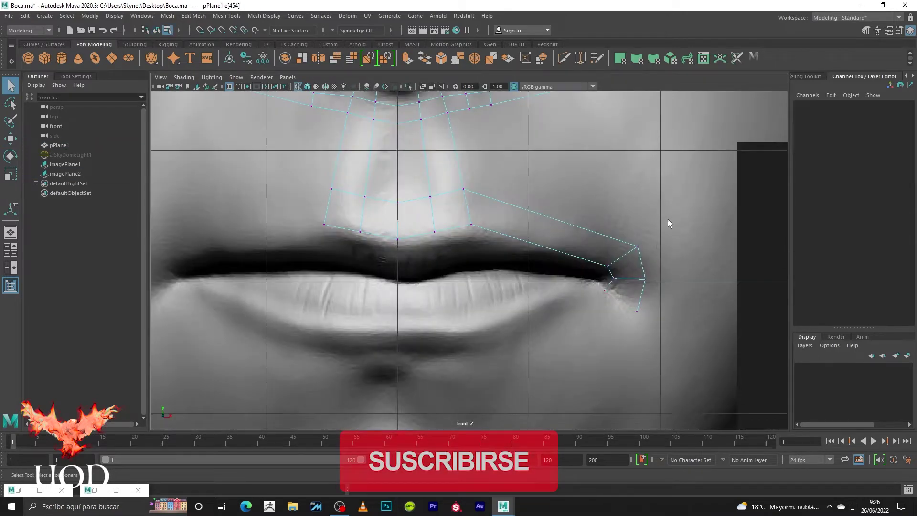
# Extrude the lip-corner edge down around the corner and slide the lower-lip edge to the centre line.
pyautogui.moveTo(667, 219); pyautogui.dragTo(571, 330)
pyautogui.press('e')
pyautogui.hotkey('ctrl', 'e')
pyautogui.moveTo(606, 297); pyautogui.dragTo(485, 370)
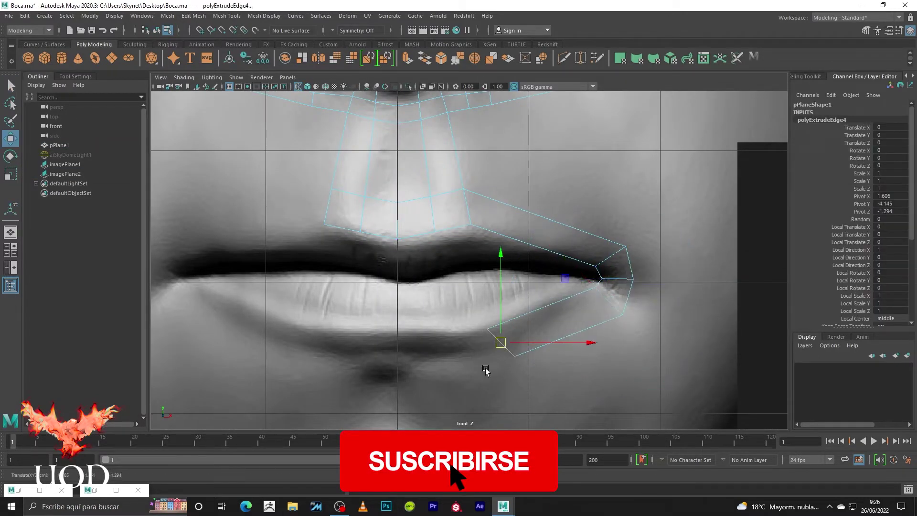
pyautogui.moveTo(446, 336); pyautogui.dragTo(401, 336)
pyautogui.press('q')
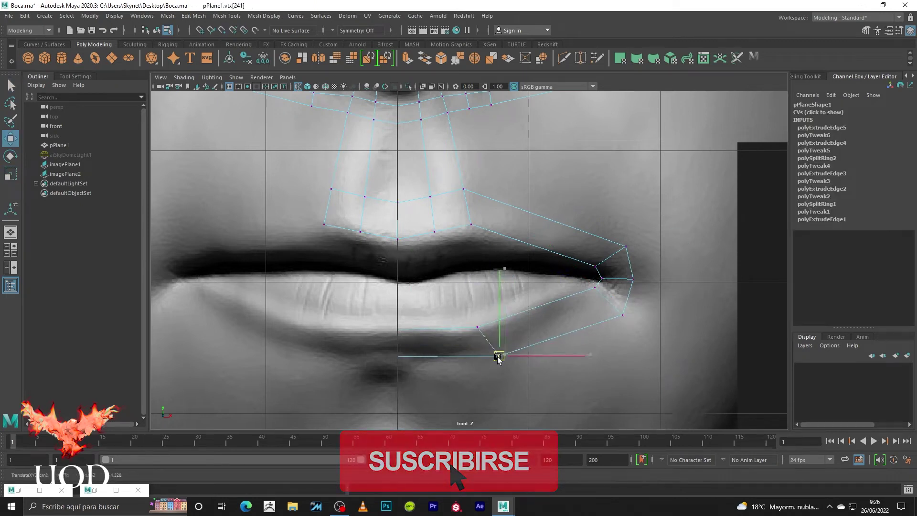
# Review the nose and lip strip from the side and perspective views.
pyautogui.press('space')
pyautogui.press('space')
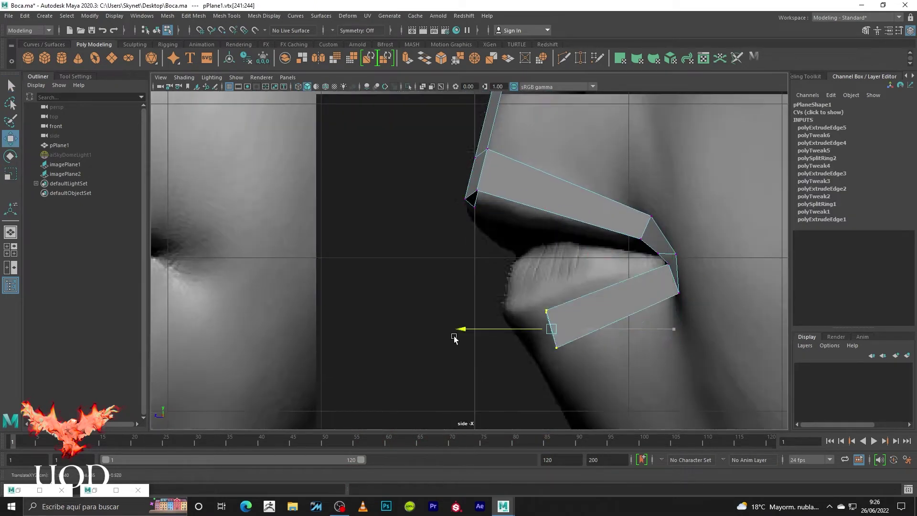
pyautogui.press('space')
pyautogui.press('space')
pyautogui.scroll(3, 557, 296)
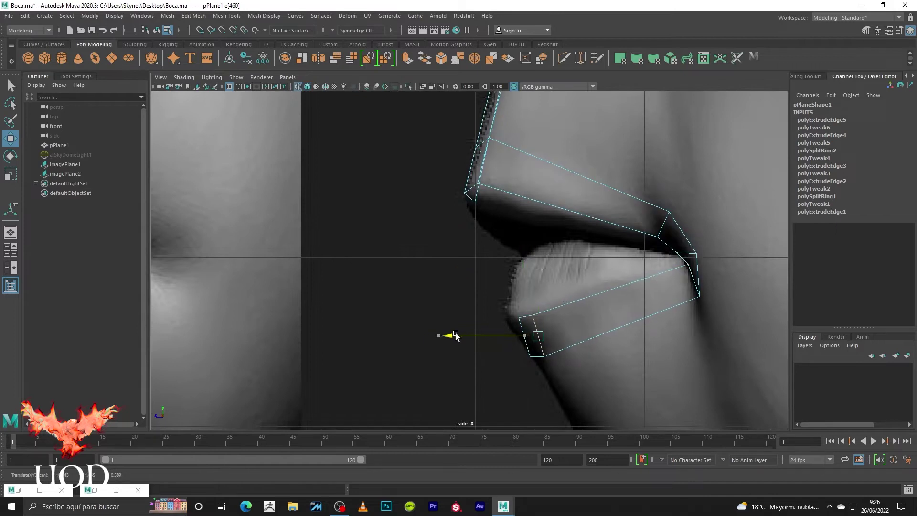
pyautogui.hotkey('ctrl', 'z')
pyautogui.press('q')
pyautogui.moveTo(560, 206)
pyautogui.keyDown('alt'); pyautogui.mouseDown()
pyautogui.moveTo(592, 288)
pyautogui.moveTo(503, 299)
pyautogui.mouseUp(); pyautogui.keyUp('alt')
# Select the lip-strip faces and extract them into a separate mesh.
pyautogui.click(503, 299)
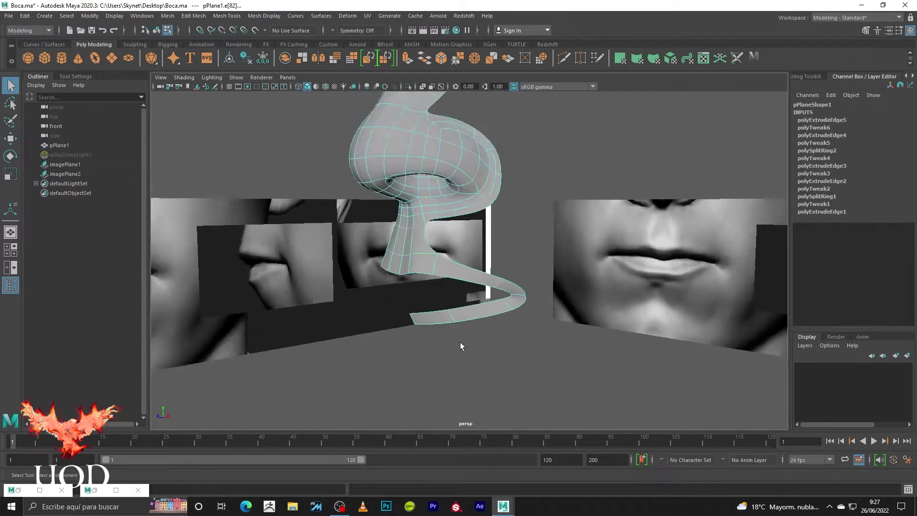
pyautogui.keyDown('alt'); pyautogui.moveTo(460, 342); pyautogui.dragTo(434, 251); pyautogui.keyUp('alt')
pyautogui.keyDown('shift'); pyautogui.moveTo(434, 251); pyautogui.dragTo(485, 303, button='right'); pyautogui.keyUp('shift')
pyautogui.press('space')
pyautogui.press('space')
# Mirror the lip half across the centre with smooth preview on.
pyautogui.click(485, 210)
pyautogui.press('F8')
pyautogui.press('3')
pyautogui.click(167, 16)
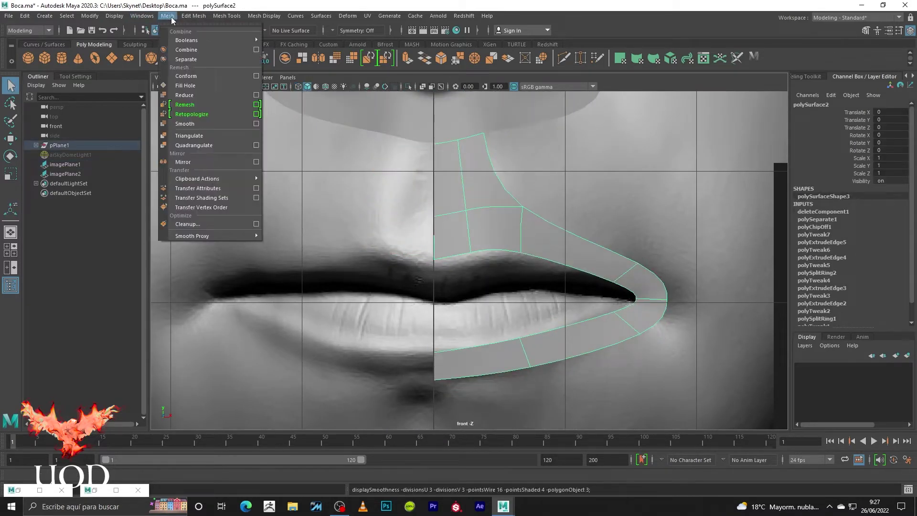
pyautogui.click(183, 161)
pyautogui.scroll(-3, 607, 371)
pyautogui.scroll(2, 608, 370)
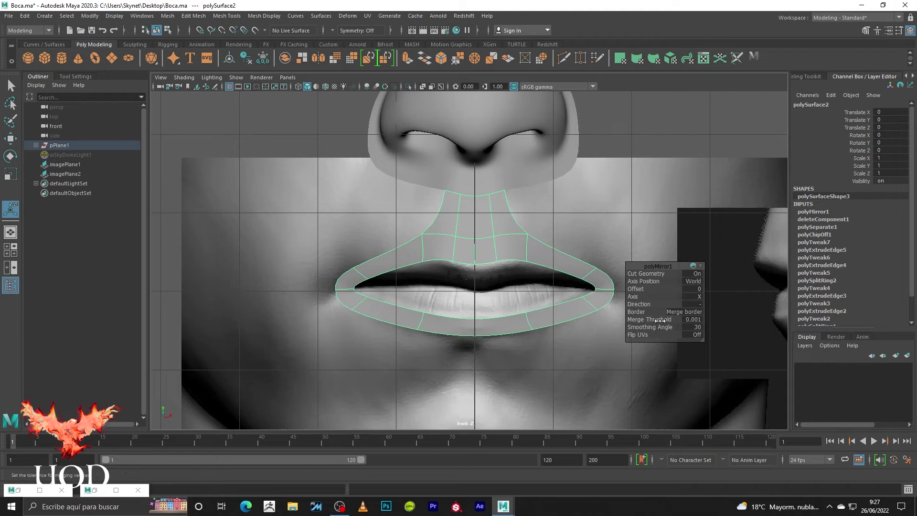
pyautogui.scroll(1, 501, 264)
# Scale the mouth-corner vertices on both sides outward to widen the corners.
pyautogui.press('4')
pyautogui.press('F9')
pyautogui.moveTo(296, 263); pyautogui.dragTo(344, 327)
pyautogui.keyDown('shift'); pyautogui.moveTo(654, 263); pyautogui.dragTo(584, 300); pyautogui.keyUp('shift')
# Insert a new edge loop across the lips.
pyautogui.press('r')
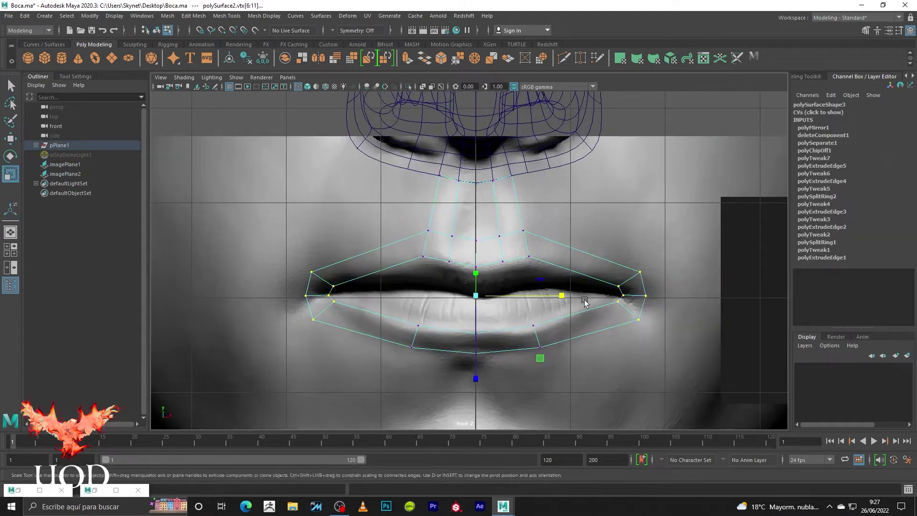
pyautogui.scroll(2, 566, 342)
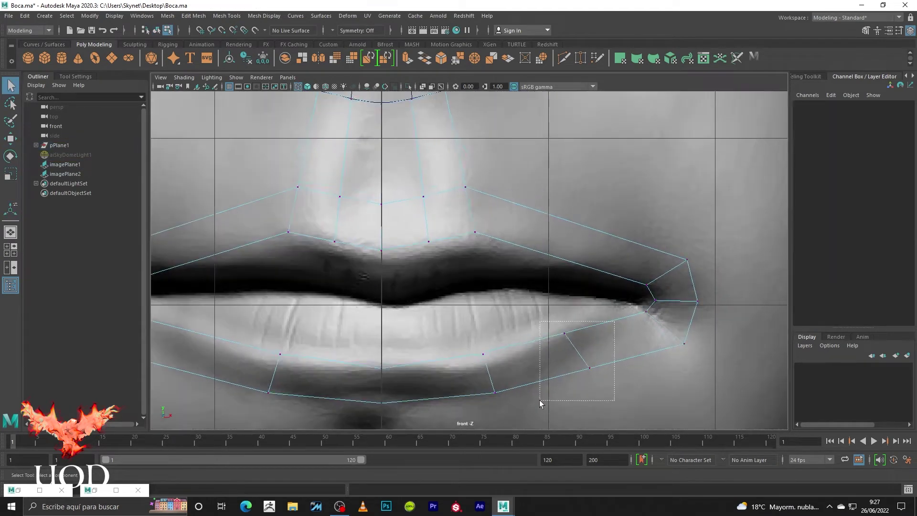
pyautogui.click(655, 301)
pyautogui.press('q')
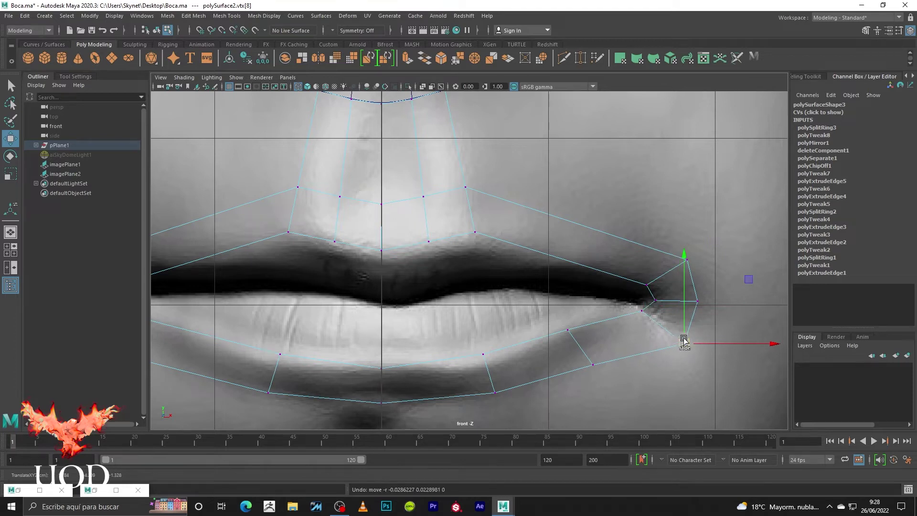
# Convert the chosen points to edges and start a Multi-Cut across the lower lip.
pyautogui.press('F10')
pyautogui.click(495, 389)
pyautogui.keyDown('shift'); pyautogui.click(420, 370); pyautogui.keyUp('shift')
pyautogui.press('q')
pyautogui.keyDown('ctrl'); pyautogui.rightClick(440, 382); pyautogui.keyUp('ctrl')
pyautogui.keyDown('alt'); pyautogui.moveTo(439, 382); pyautogui.dragTo(509, 293, button='middle'); pyautogui.keyUp('alt')
pyautogui.keyDown('shift'); pyautogui.moveTo(509, 293); pyautogui.dragTo(501, 299, button='right'); pyautogui.keyUp('shift')
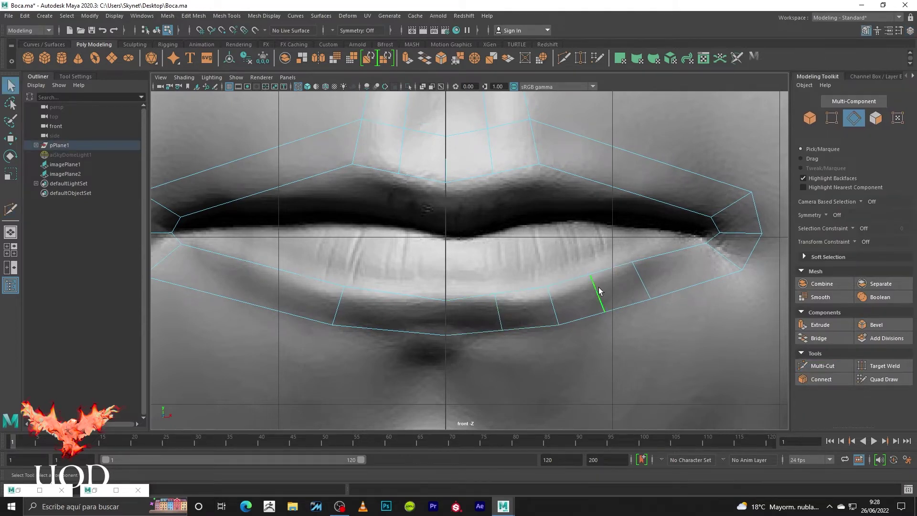
# Finish the cut and move the points along the new lower-lip edge.
pyautogui.press('q')
pyautogui.press('F9')
pyautogui.scroll(1, 484, 370)
pyautogui.moveTo(523, 293); pyautogui.dragTo(493, 359)
pyautogui.hotkey('ctrl', 'shift', 't')
pyautogui.press('a')
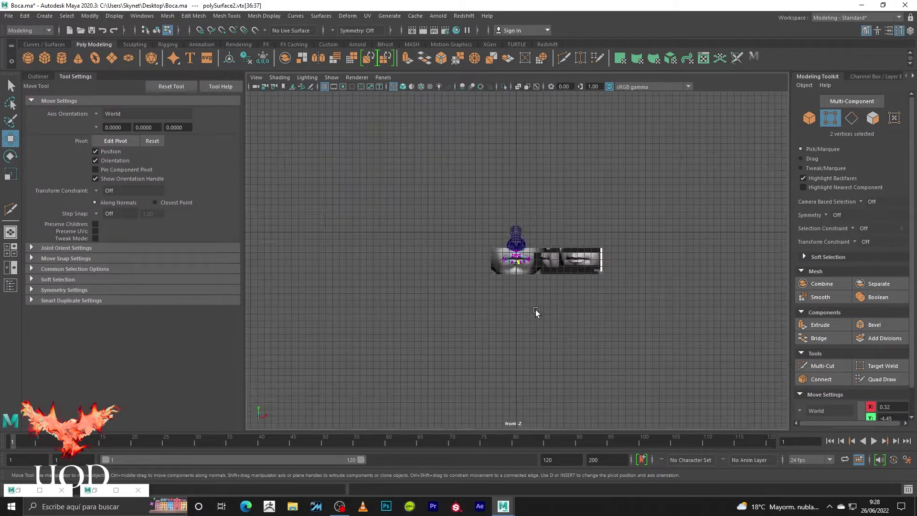
pyautogui.hotkey('ctrl', 'shift', 't')
pyautogui.press('f')
# Pick points on the lower lip edge against the front reference image.
pyautogui.press('F8')
pyautogui.press('q')
pyautogui.click(470, 233)
pyautogui.scroll(2, 556, 332)
pyautogui.press('q')
pyautogui.click(548, 328)
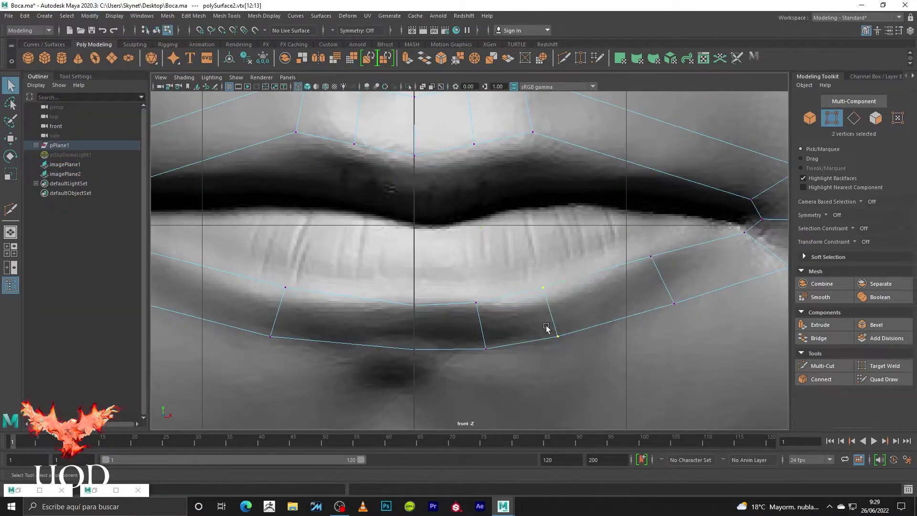
pyautogui.scroll(2, 548, 342)
pyautogui.moveTo(579, 191); pyautogui.dragTo(592, 184, button='right')
# Delete one half's lip faces and mirror across X, adjusting the merge threshold.
pyautogui.press('space')
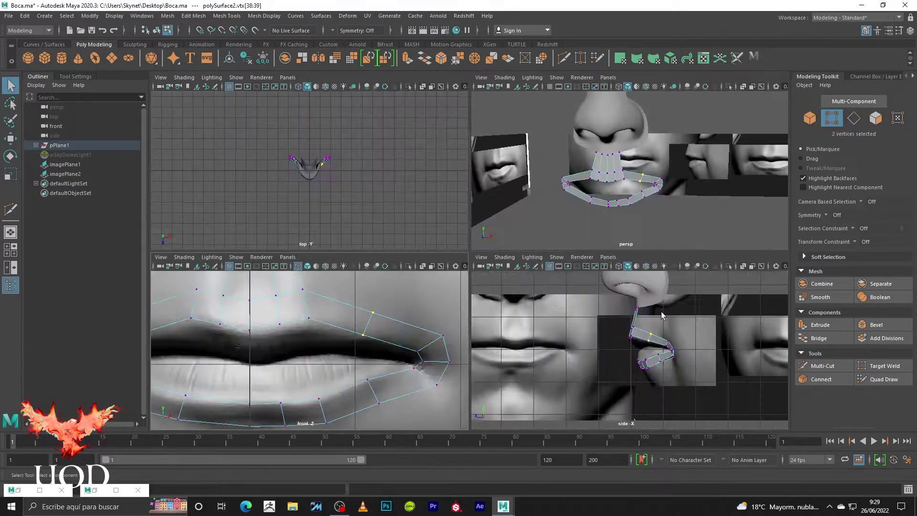
pyautogui.press('space')
pyautogui.press('w')
pyautogui.moveTo(395, 230); pyautogui.dragTo(567, 143, button='right')
pyautogui.press('space')
pyautogui.press('space')
pyautogui.hotkey('ctrl', 'F11')
pyautogui.press('q')
pyautogui.moveTo(429, 168); pyautogui.dragTo(309, 362)
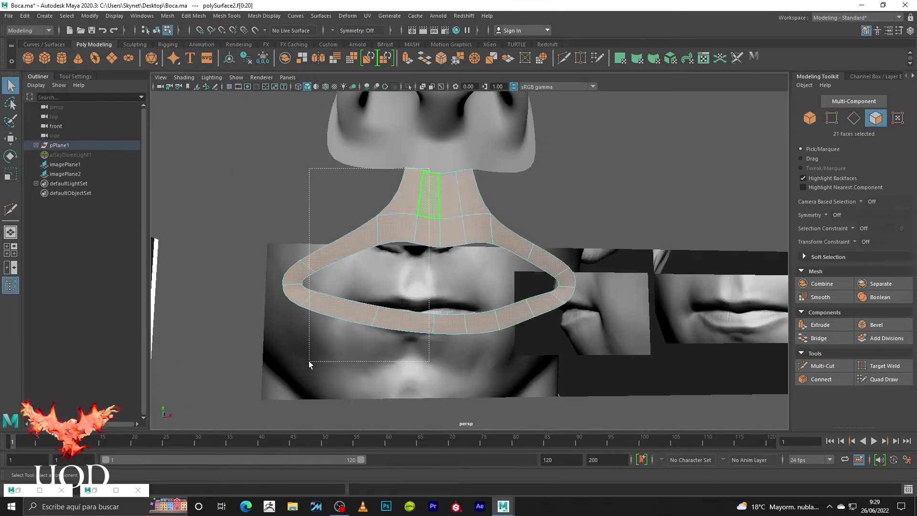
pyautogui.click(451, 224)
pyautogui.keyDown('shift'); pyautogui.moveTo(451, 225); pyautogui.dragTo(592, 264, button='right'); pyautogui.keyUp('shift')
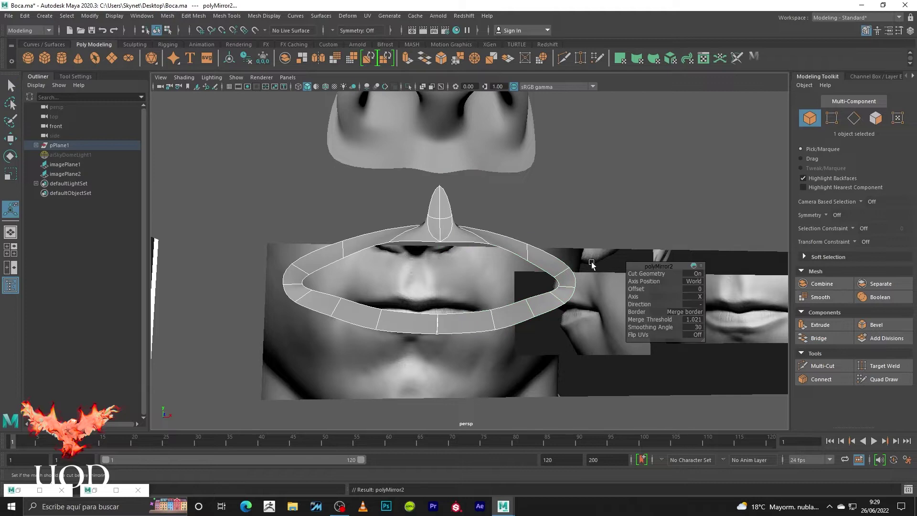
pyautogui.click(666, 366)
pyautogui.moveTo(469, 215)
pyautogui.keyDown('alt'); pyautogui.mouseDown()
pyautogui.moveTo(501, 260)
pyautogui.moveTo(575, 244)
pyautogui.moveTo(559, 319)
pyautogui.mouseUp(); pyautogui.keyUp('alt')
# Clear the edge selection and choose the Scale tool's axis orientation in its settings.
pyautogui.press('F8')
pyautogui.press('q')
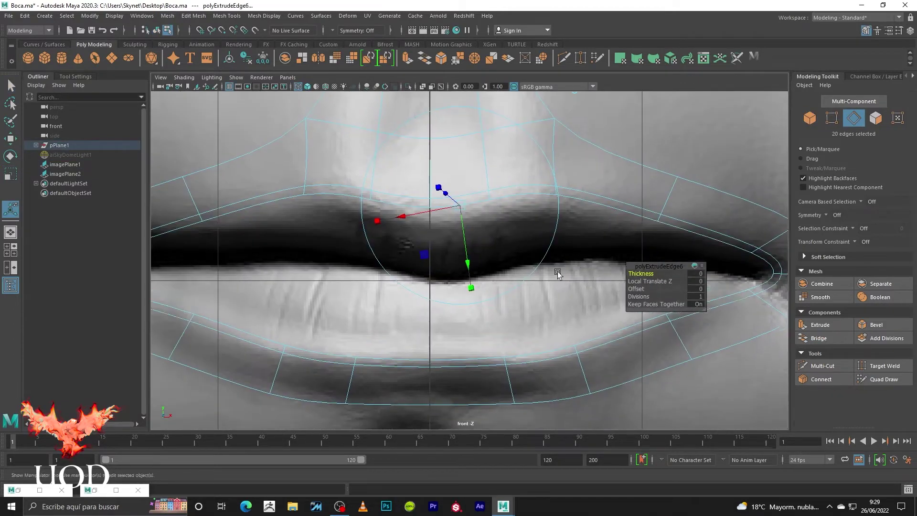
pyautogui.click(88, 75)
pyautogui.click(96, 114)
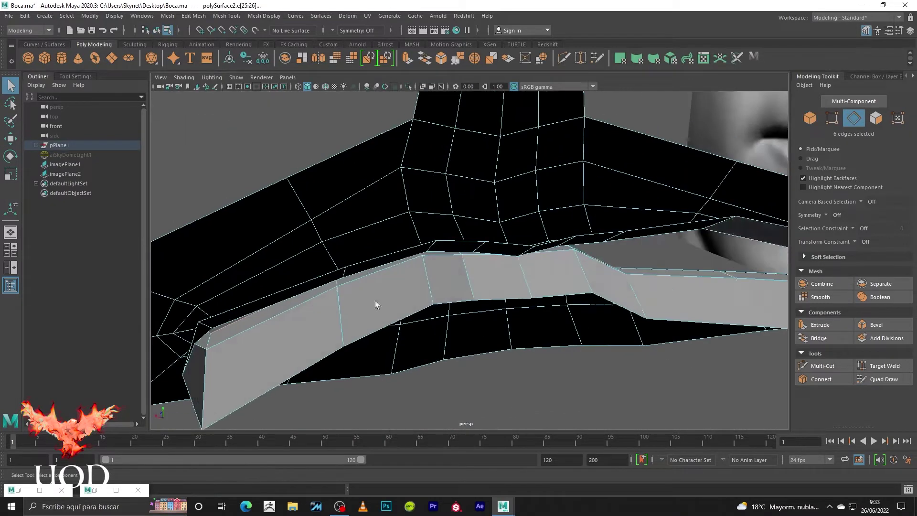
# Compare the smoothed lips to the front reference and select the inner lip edge loop.
pyautogui.keyDown('shift'); pyautogui.moveTo(483, 289); pyautogui.dragTo(427, 304, button='right'); pyautogui.keyUp('shift')
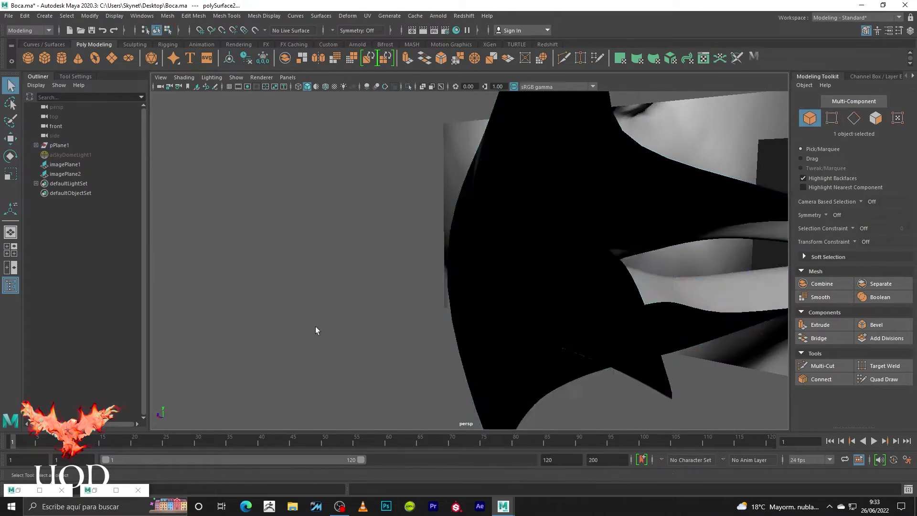
pyautogui.keyDown('alt'); pyautogui.moveTo(315, 325); pyautogui.dragTo(487, 336); pyautogui.keyUp('alt')
pyautogui.scroll(3, 537, 233)
pyautogui.scroll(3, 511, 248)
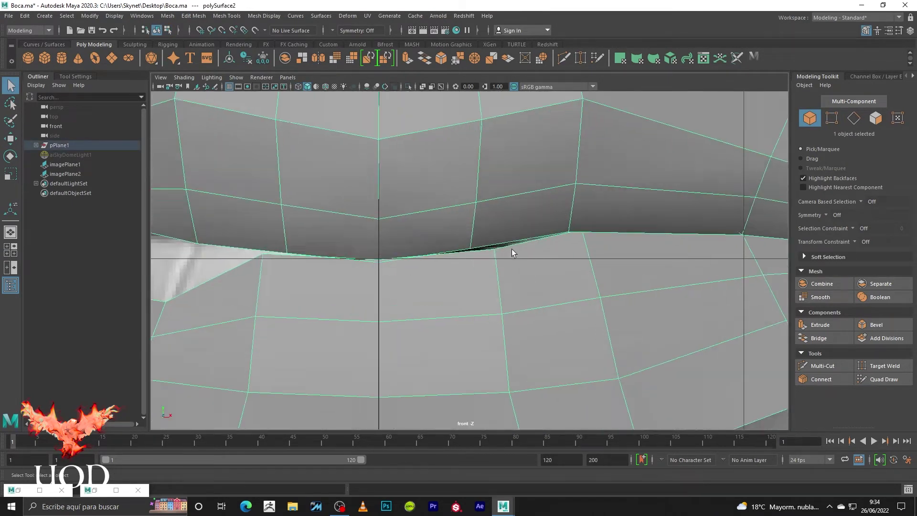
pyautogui.moveTo(510, 232); pyautogui.dragTo(480, 324)
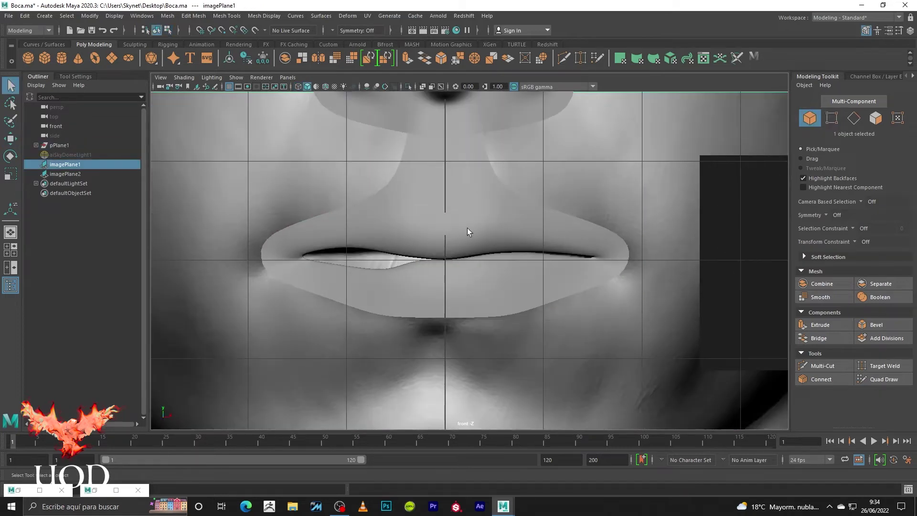
pyautogui.click(482, 217)
pyautogui.press('space')
pyautogui.press('space')
# Orbit around the lip mesh and select a vertex at the mouth corner.
pyautogui.click(193, 16)
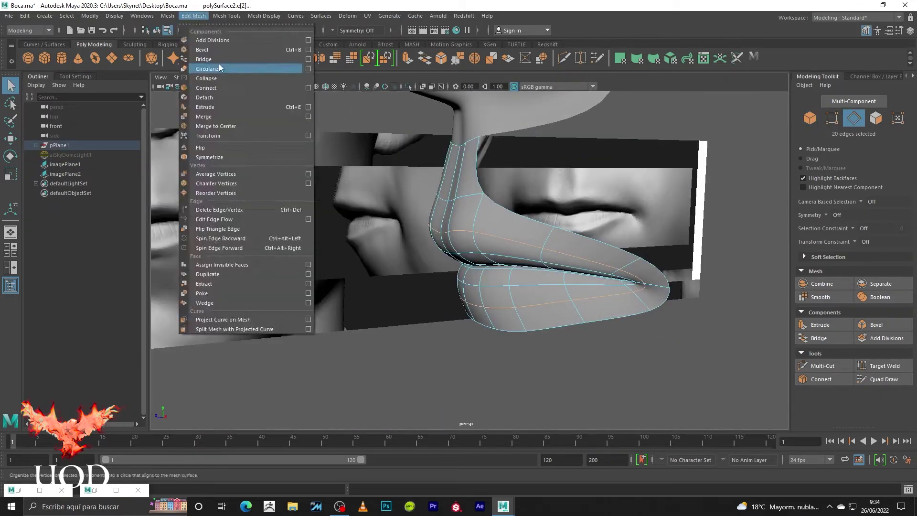
pyautogui.click(456, 338)
pyautogui.moveTo(457, 338)
pyautogui.keyDown('alt'); pyautogui.mouseDown()
pyautogui.moveTo(577, 340)
pyautogui.moveTo(477, 343)
pyautogui.mouseUp(); pyautogui.keyUp('alt')
pyautogui.scroll(-5, 579, 330)
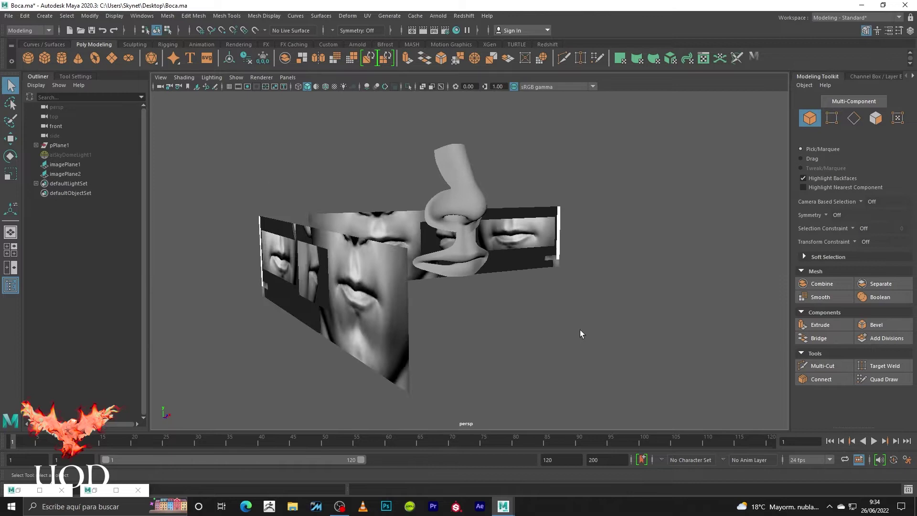
pyautogui.scroll(6, 488, 272)
pyautogui.scroll(5, 488, 272)
pyautogui.press('F9')
pyautogui.click(462, 239)
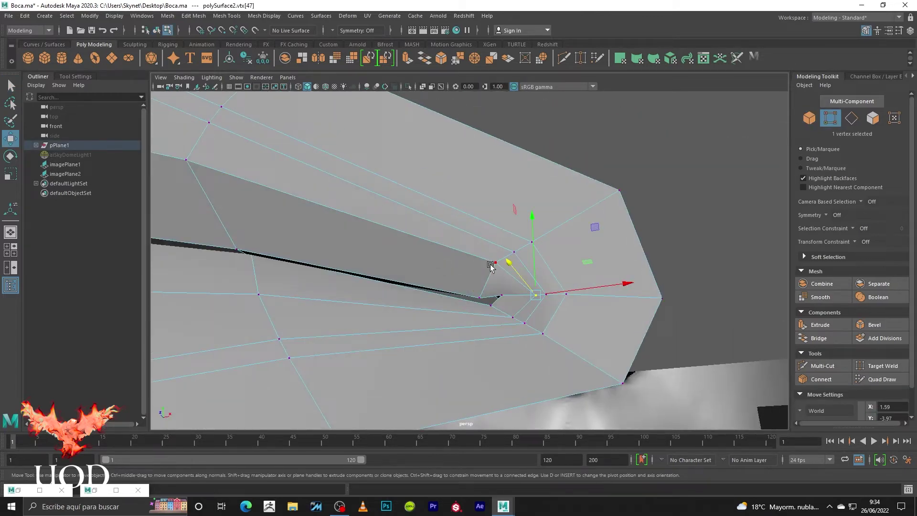
# Toggle between wireframe and shaded display to inspect the mouth corner.
pyautogui.press('4')
pyautogui.press('5')
pyautogui.press('4')
pyautogui.press('5')
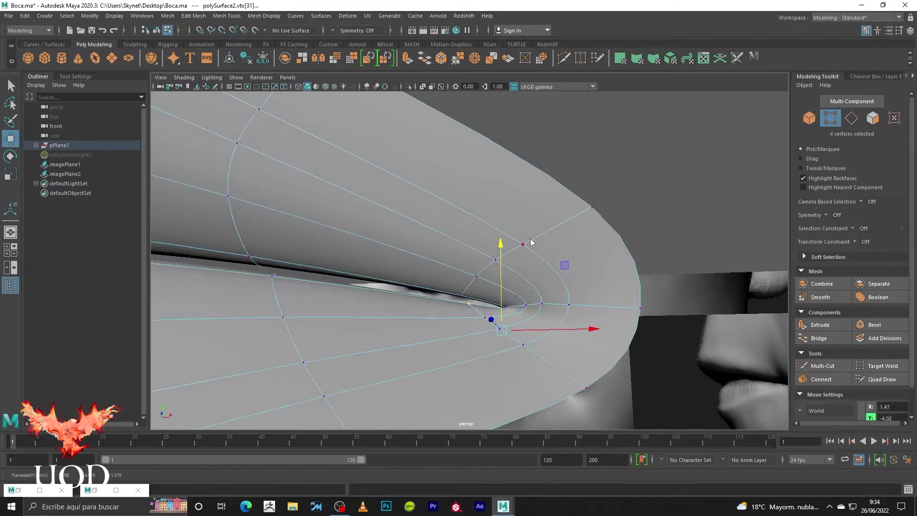
pyautogui.press('F8')
pyautogui.scroll(2, 681, 245)
pyautogui.keyDown('alt'); pyautogui.moveTo(681, 244); pyautogui.dragTo(515, 294); pyautogui.keyUp('alt')
# Select another corner vertex in wireframe, then orbit back and select the lip mesh.
pyautogui.press('4')
pyautogui.click(599, 258)
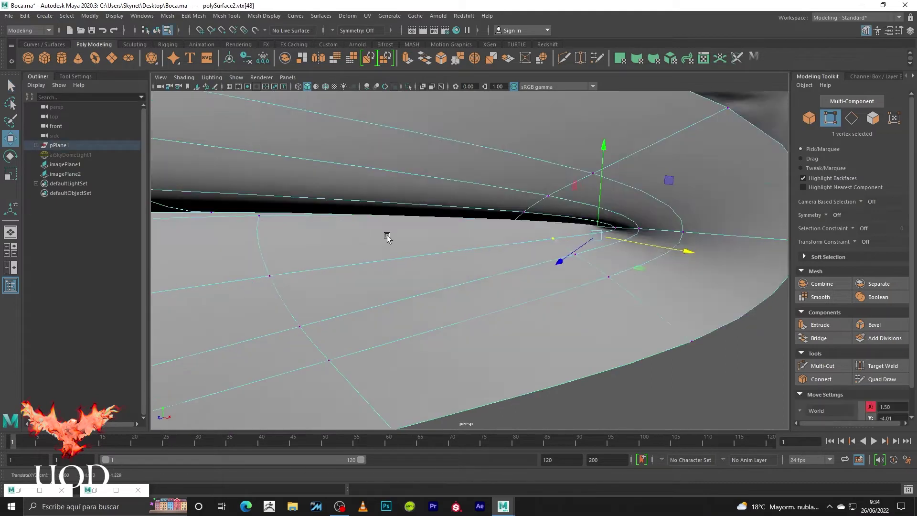
pyautogui.press('5')
pyautogui.scroll(-5, 574, 310)
pyautogui.keyDown('alt'); pyautogui.moveTo(574, 310); pyautogui.dragTo(491, 328); pyautogui.keyUp('alt')
pyautogui.scroll(4, 491, 329)
pyautogui.click(528, 199)
# Select the lower lip border edge loop and check it in wireframe.
pyautogui.click(503, 157)
pyautogui.keyDown('ctrl'); pyautogui.moveTo(508, 175); pyautogui.dragTo(428, 198, button='right'); pyautogui.keyUp('ctrl')
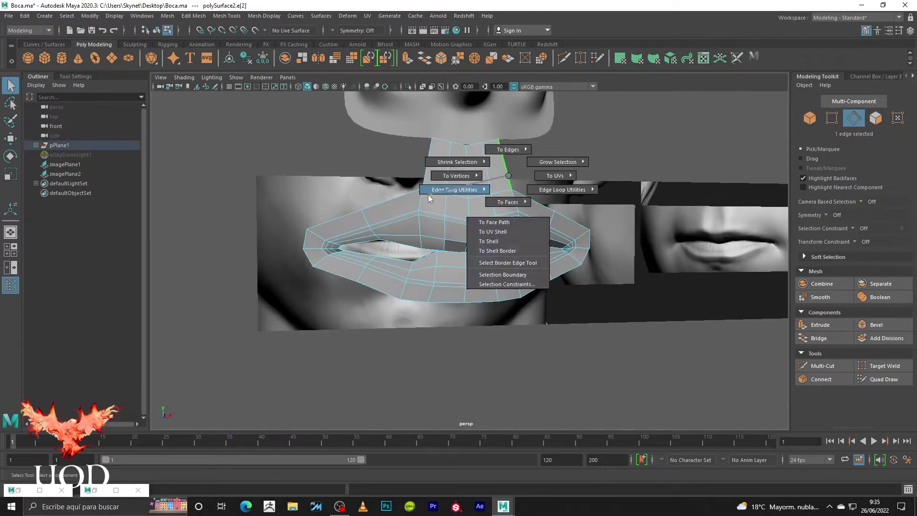
pyautogui.keyDown('shift'); pyautogui.doubleClick(445, 303); pyautogui.keyUp('shift')
pyautogui.keyDown('alt'); pyautogui.moveTo(445, 304); pyautogui.dragTo(459, 256); pyautogui.keyUp('alt')
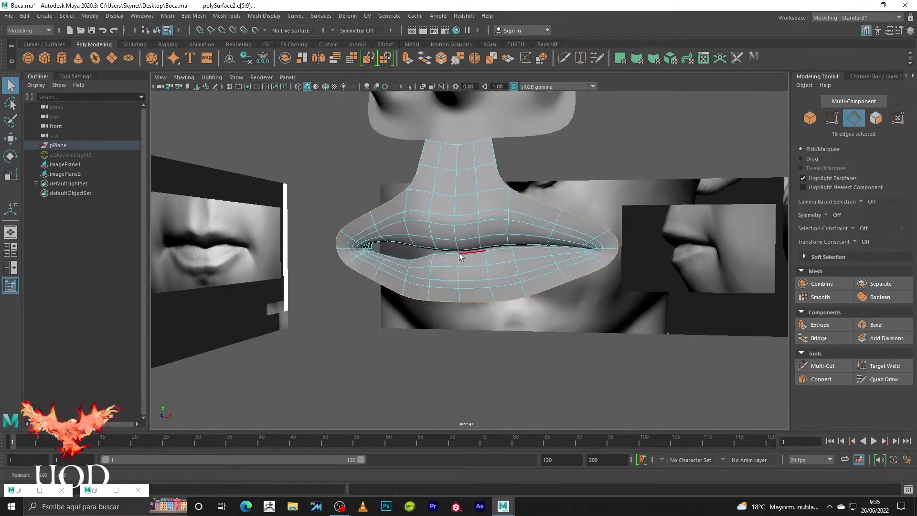
pyautogui.press('4')
# Move two lip vertices into place, toggling between wireframe and shaded display.
pyautogui.click(393, 171)
pyautogui.press('w')
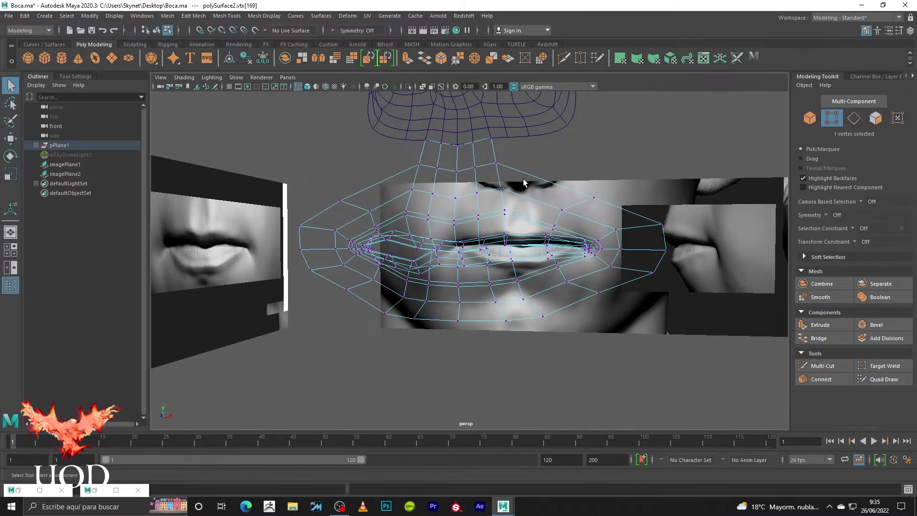
pyautogui.press('5')
pyautogui.click(593, 198)
pyautogui.press('w')
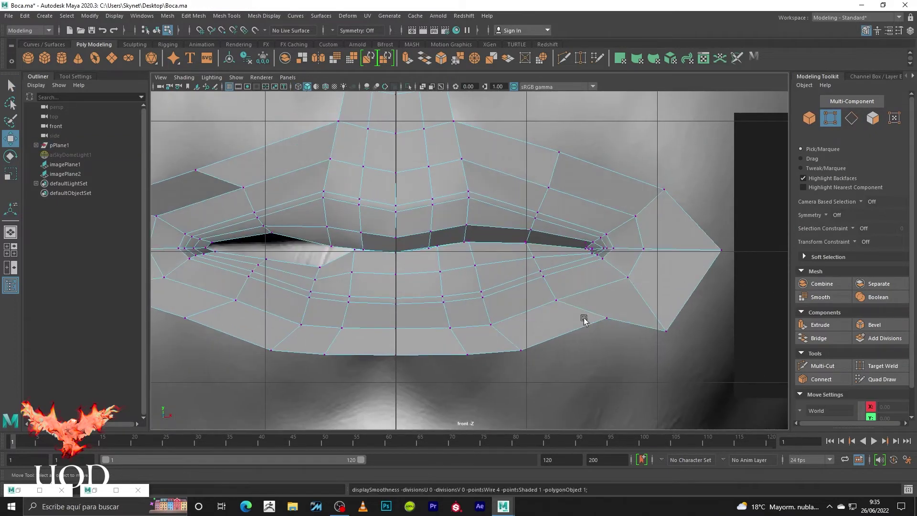
# Adjust four lower lip vertices and the outline against the front reference.
pyautogui.press('4')
pyautogui.moveTo(267, 260); pyautogui.dragTo(511, 291)
pyautogui.scroll(3, 388, 253)
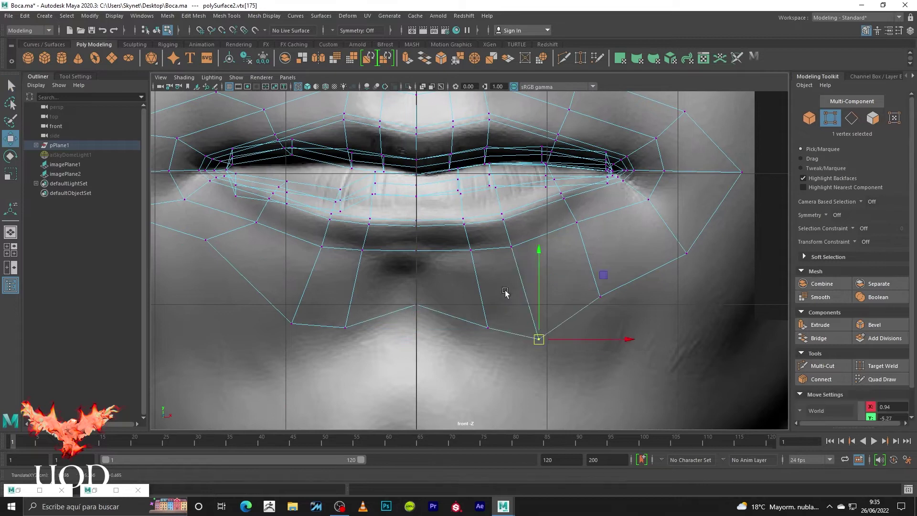
pyautogui.press('5')
pyautogui.press('q')
pyautogui.click(596, 308)
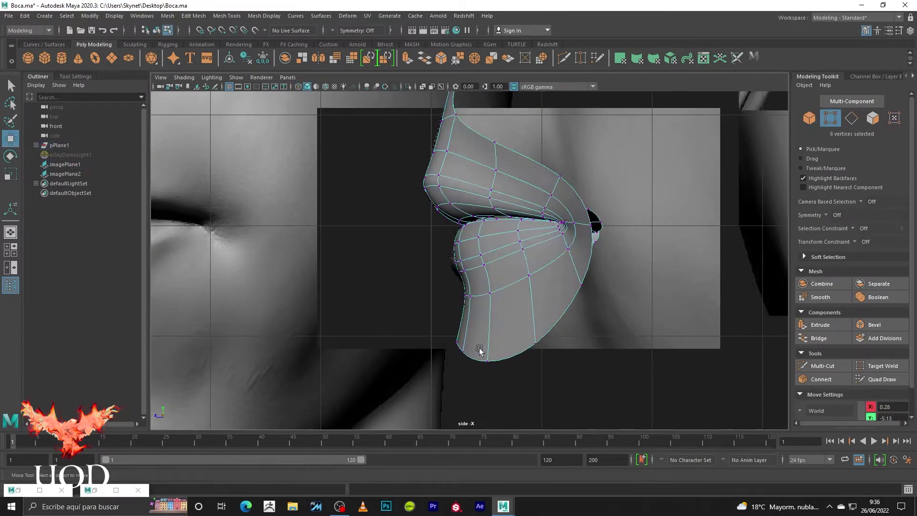
# Slide the lip-corner vertex to match the side reference profile.
pyautogui.press('1')
pyautogui.scroll(2, 479, 349)
pyautogui.click(459, 217)
pyautogui.scroll(2, 458, 217)
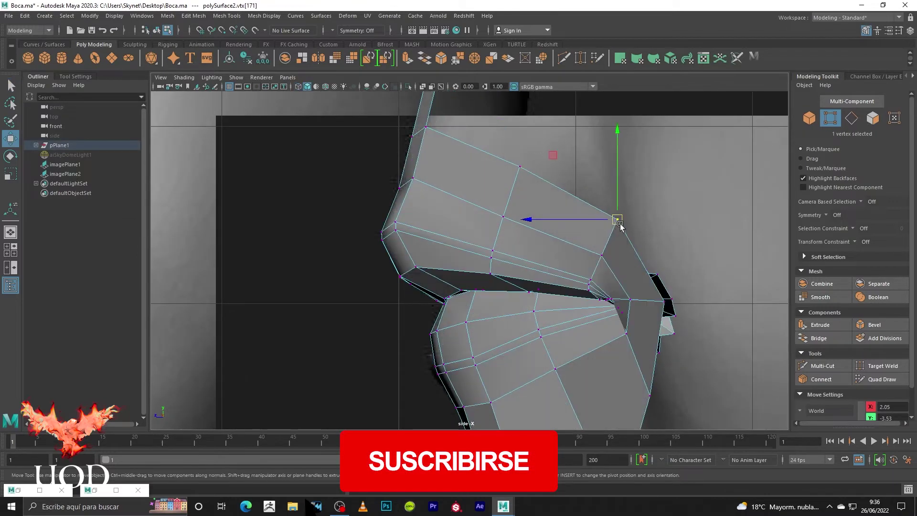
pyautogui.press('3')
pyautogui.click(327, 201)
pyautogui.moveTo(353, 260); pyautogui.dragTo(430, 261)
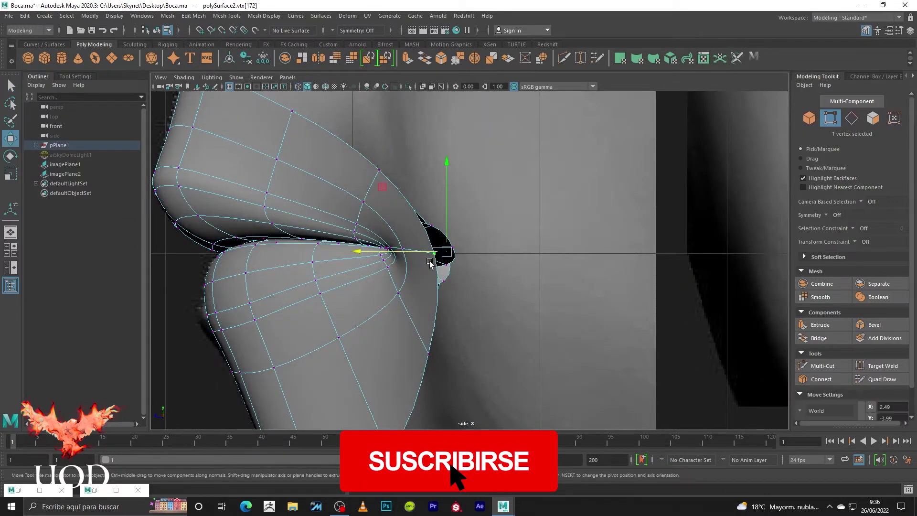
# Return to the perspective view, clear the selection and frame the lips from the front.
pyautogui.press('space')
pyautogui.keyDown('alt'); pyautogui.moveTo(549, 205); pyautogui.dragTo(583, 254); pyautogui.keyUp('alt')
pyautogui.press('q')
pyautogui.click(534, 328)
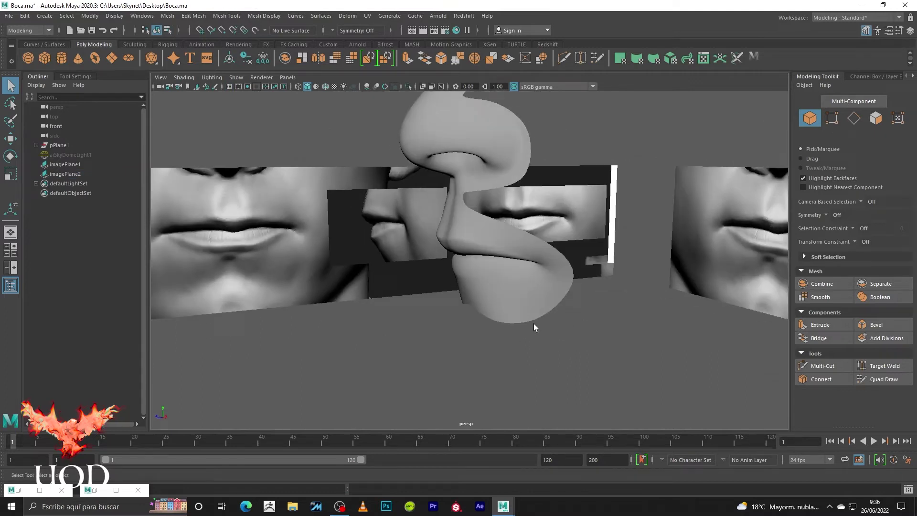
pyautogui.keyDown('alt'); pyautogui.moveTo(534, 322); pyautogui.dragTo(463, 291); pyautogui.keyUp('alt')
pyautogui.moveTo(463, 291); pyautogui.dragTo(582, 266, button='right')
# Delete one half of the lip faces and mirror the remaining half.
pyautogui.scroll(-3, 546, 302)
pyautogui.moveTo(402, 169); pyautogui.dragTo(269, 355)
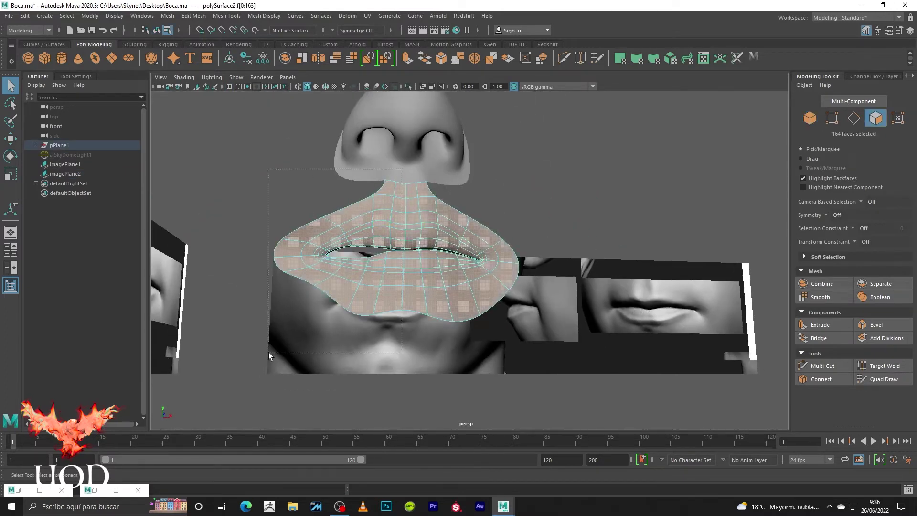
pyautogui.press('Delete')
pyautogui.click(167, 16)
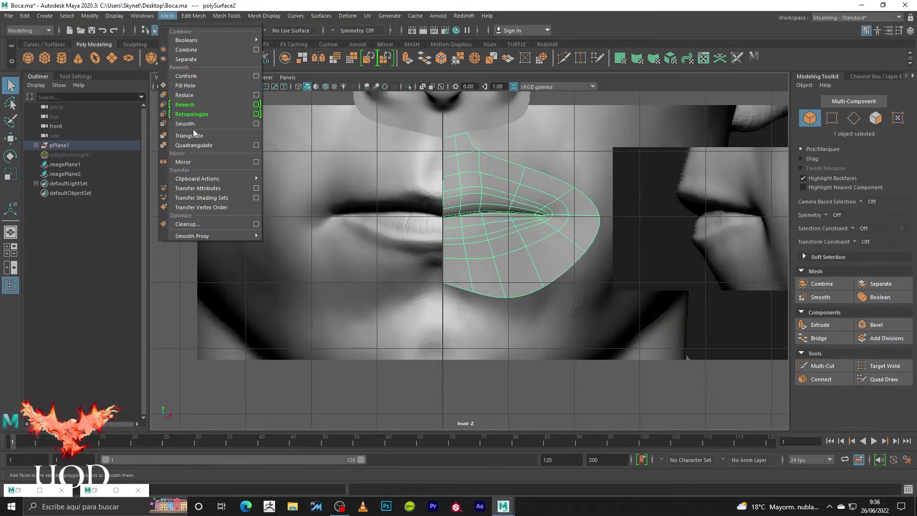
pyautogui.click(186, 158)
# Inspect the mirrored lip mesh in wireframe from the perspective view.
pyautogui.press('q')
pyautogui.click(449, 244)
pyautogui.press('f')
pyautogui.press('1')
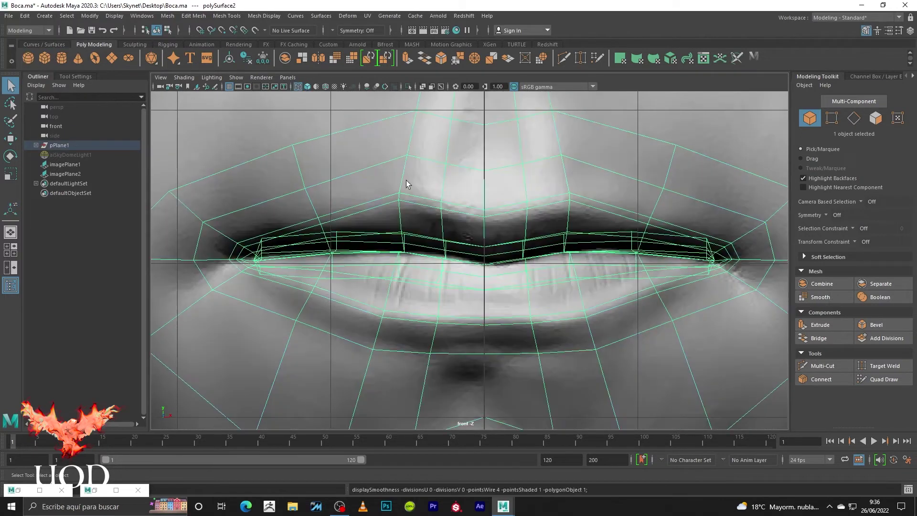
pyautogui.press('F8')
pyautogui.press('space')
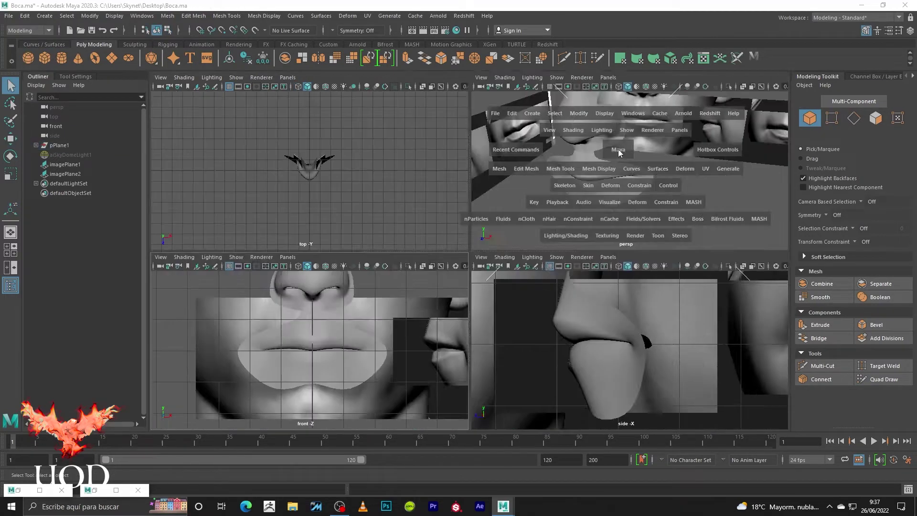
pyautogui.press('space')
pyautogui.keyDown('alt'); pyautogui.moveTo(484, 286); pyautogui.dragTo(599, 314); pyautogui.keyUp('alt')
pyautogui.scroll(5, 600, 314)
# Split the lip edge ring to add a new edge loop around the mouth.
pyautogui.press('F10')
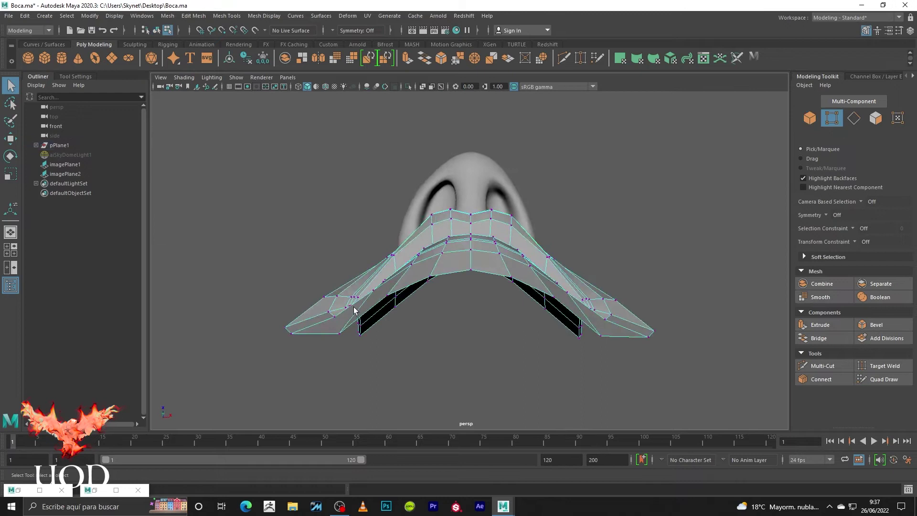
pyautogui.scroll(4, 395, 137)
pyautogui.keyDown('alt'); pyautogui.moveTo(394, 138); pyautogui.dragTo(519, 243); pyautogui.keyUp('alt')
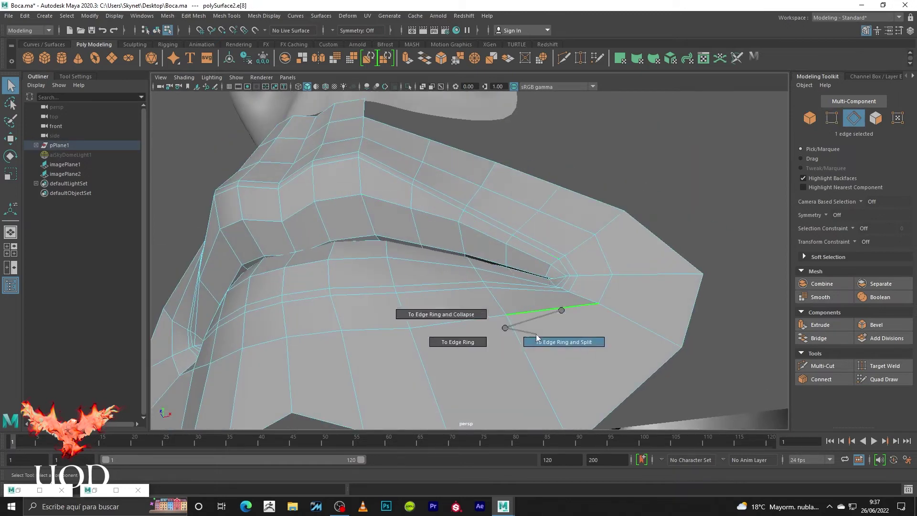
pyautogui.press('q')
pyautogui.keyDown('alt'); pyautogui.moveTo(583, 330); pyautogui.dragTo(475, 257); pyautogui.keyUp('alt')
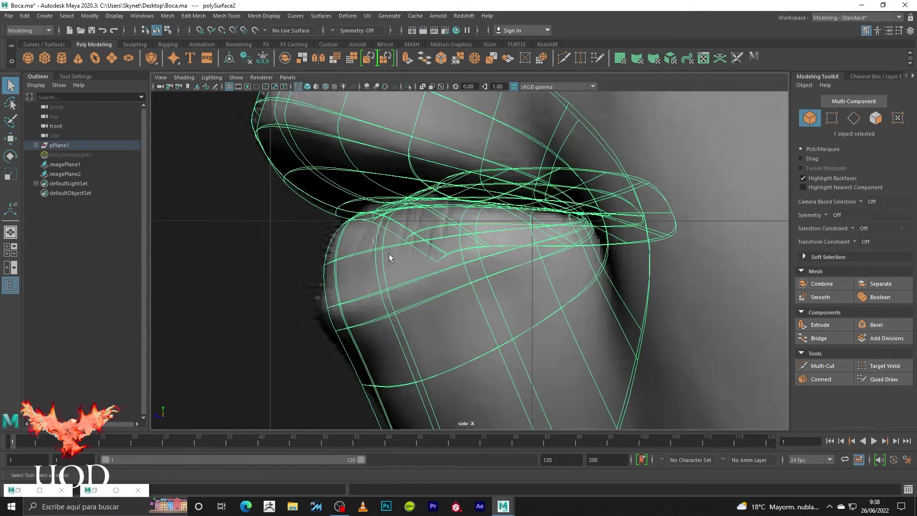
# Reposition an upper-lip vertex and check the result in smooth preview.
pyautogui.scroll(3, 411, 285)
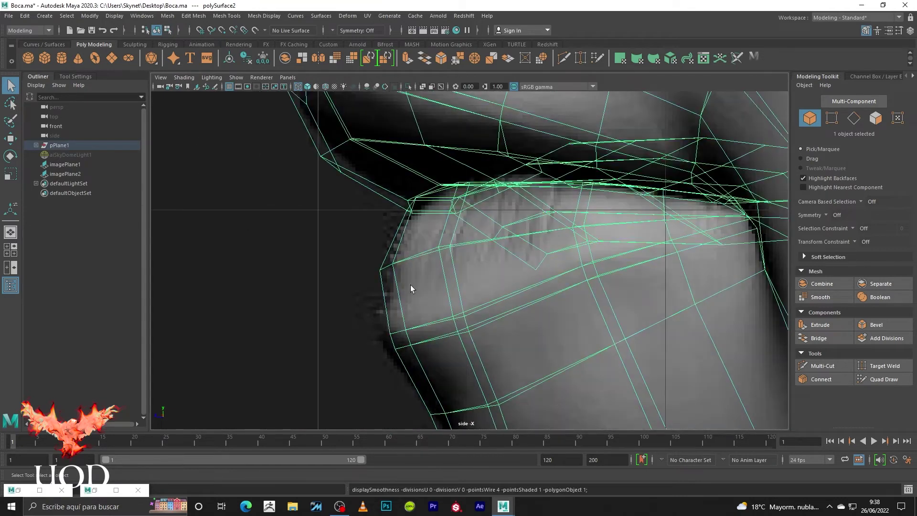
pyautogui.press('F9')
pyautogui.click(388, 266)
pyautogui.press('w')
pyautogui.press('1')
pyautogui.press('3')
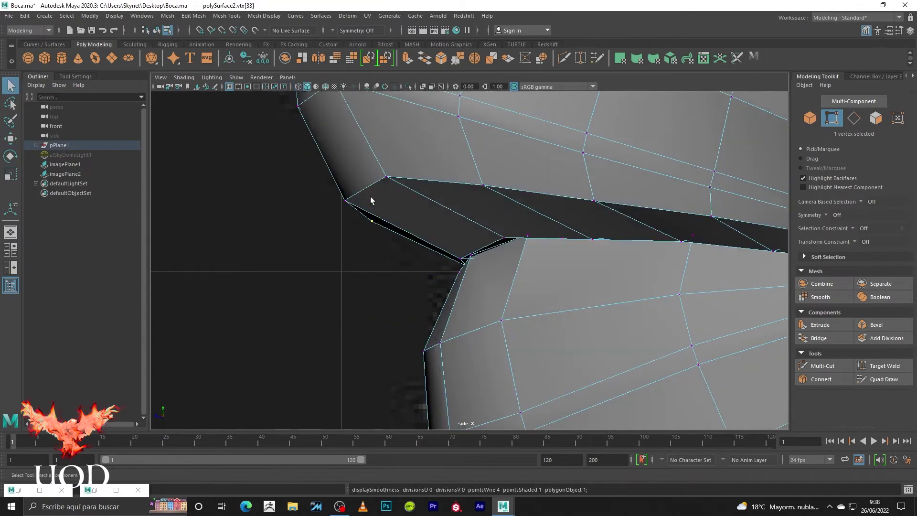
pyautogui.press('q')
pyautogui.moveTo(399, 204); pyautogui.dragTo(408, 167, button='right')
pyautogui.press('space')
pyautogui.press('space')
pyautogui.scroll(5, 497, 315)
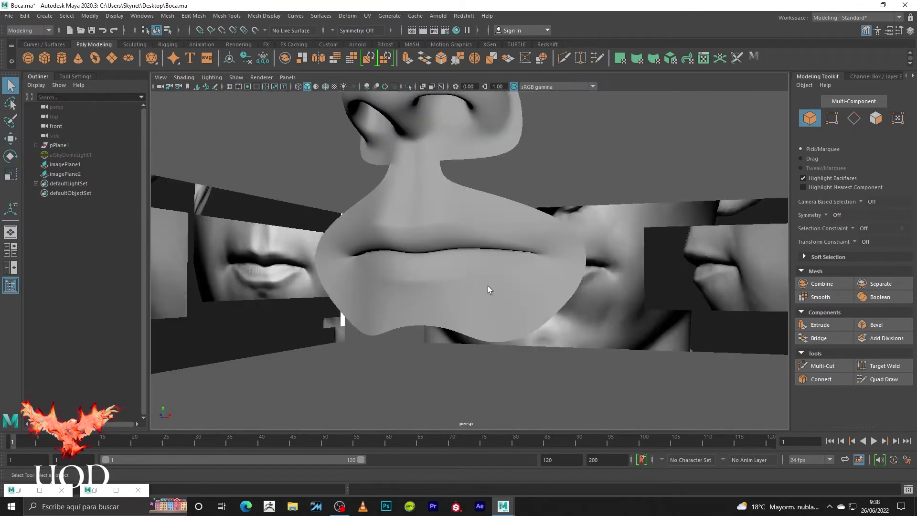
# Nudge the mouth-corner vertex into shape, then restore the smooth preview.
pyautogui.press('F9')
pyautogui.moveTo(544, 248)
pyautogui.keyDown('alt'); pyautogui.mouseDown()
pyautogui.moveTo(449, 229)
pyautogui.moveTo(608, 232)
pyautogui.moveTo(618, 245)
pyautogui.mouseUp(); pyautogui.keyUp('alt')
pyautogui.press('4')
pyautogui.click(511, 323)
pyautogui.press('F8')
pyautogui.press('5')
pyautogui.scroll(1, 487, 263)
# Select a face above the upper lip and orbit around the lips.
pyautogui.press('1')
pyautogui.press('F11')
pyautogui.click(494, 286)
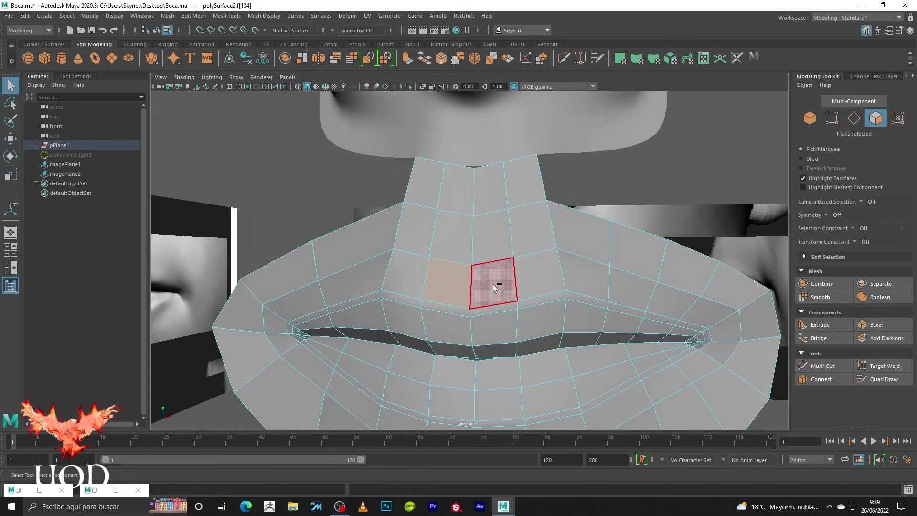
pyautogui.press('q')
pyautogui.press('1')
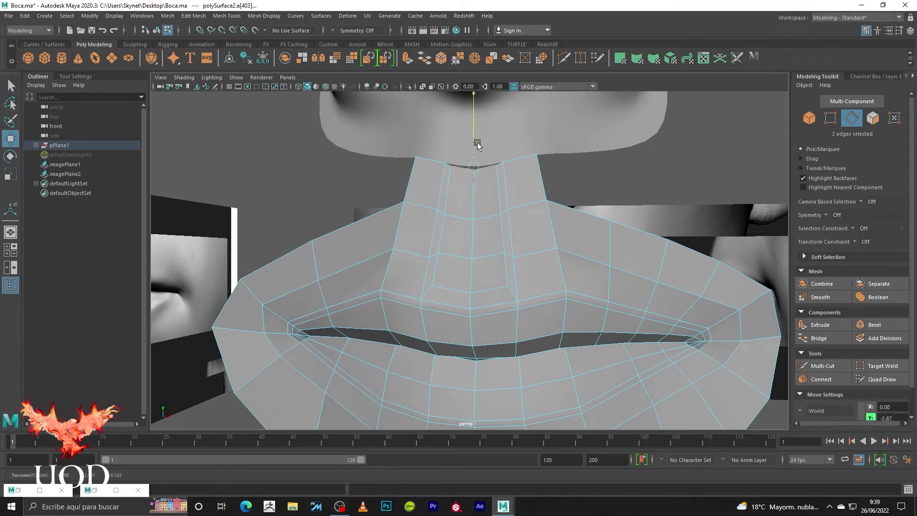
pyautogui.press('3')
pyautogui.keyDown('alt'); pyautogui.moveTo(495, 190); pyautogui.dragTo(663, 204); pyautogui.keyUp('alt')
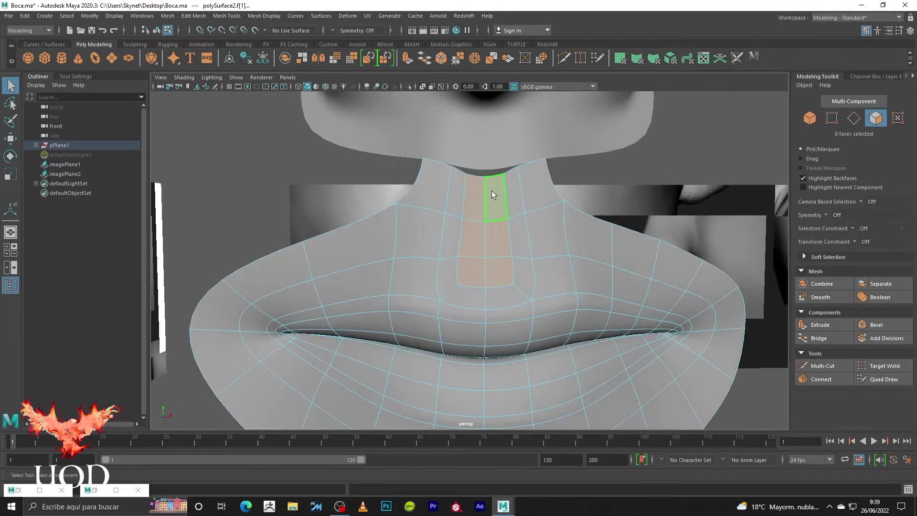
# Pull the top edge of the centre face column up under the nose.
pyautogui.press('F8')
pyautogui.click(479, 238)
pyautogui.press('f')
pyautogui.press('w')
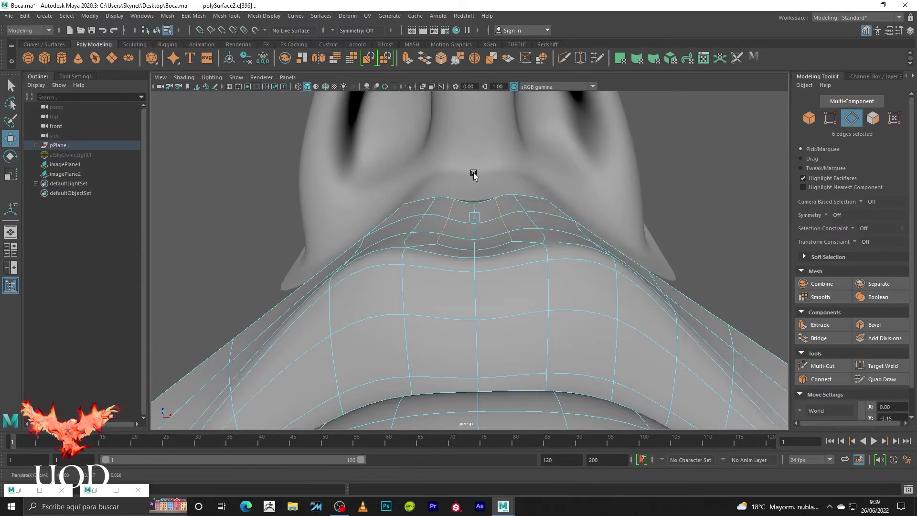
pyautogui.keyDown('alt'); pyautogui.moveTo(685, 264); pyautogui.dragTo(528, 272); pyautogui.keyUp('alt')
# Scale the edges where the lip meets the nose, then restore smooth preview.
pyautogui.press('1')
pyautogui.keyDown('shift'); pyautogui.click(547, 248); pyautogui.keyUp('shift')
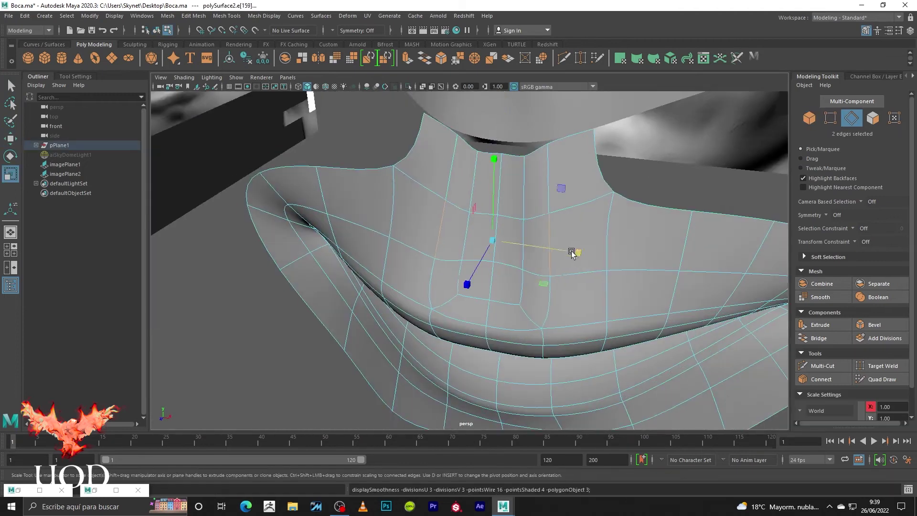
pyautogui.press('q')
pyautogui.press('F8')
pyautogui.press('3')
pyautogui.scroll(-5, 605, 225)
# Review the joined lips and orbit toward a side view.
pyautogui.keyDown('alt'); pyautogui.moveTo(605, 224); pyautogui.dragTo(548, 286); pyautogui.keyUp('alt')
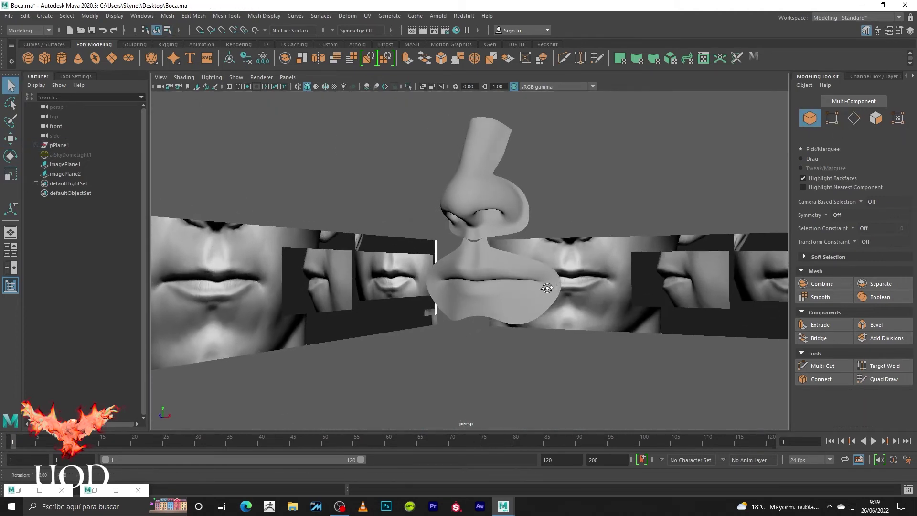
pyautogui.scroll(-3, 548, 338)
pyautogui.press('f')
pyautogui.press('F8')
pyautogui.click(591, 196)
pyautogui.scroll(-3, 591, 196)
pyautogui.scroll(-2, 512, 273)
pyautogui.keyDown('alt'); pyautogui.moveTo(512, 273); pyautogui.dragTo(502, 236); pyautogui.keyUp('alt')
pyautogui.scroll(5, 502, 235)
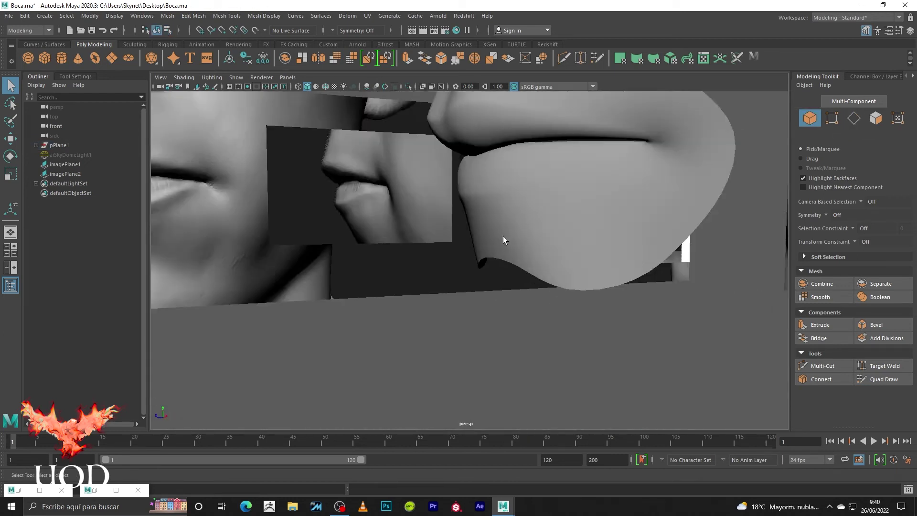
# Move the lower lip's bottom vertices to match the side reference.
pyautogui.click(503, 236)
pyautogui.press('F10')
pyautogui.press('1')
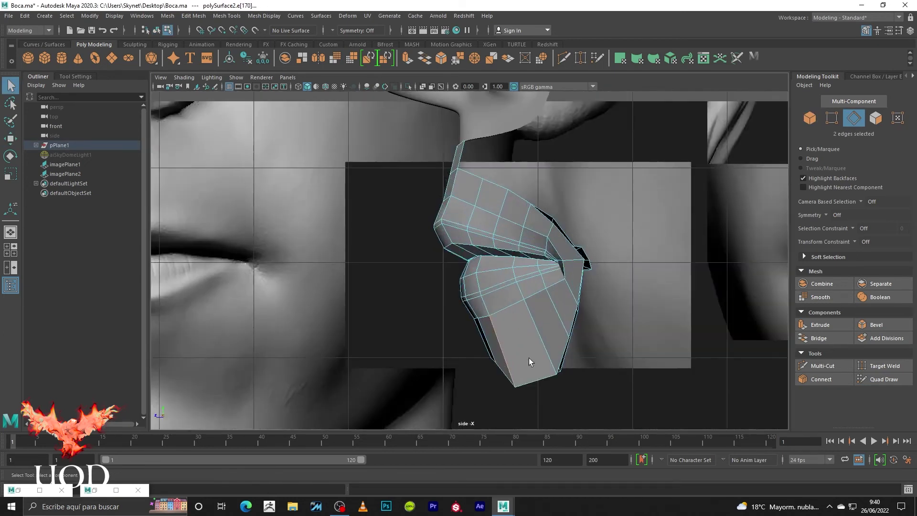
pyautogui.scroll(3, 528, 361)
pyautogui.press('F9')
pyautogui.press('w')
pyautogui.click(475, 233)
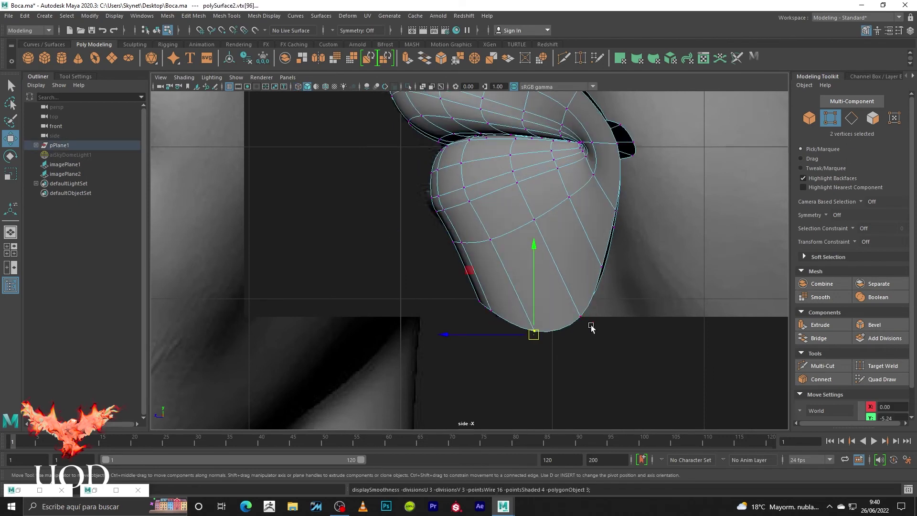
# Orbit around the finished lips in smooth preview to review the shape.
pyautogui.press('F8')
pyautogui.scroll(-3, 514, 348)
pyautogui.scroll(-3, 557, 222)
pyautogui.keyDown('alt'); pyautogui.moveTo(557, 222); pyautogui.dragTo(493, 239); pyautogui.keyUp('alt')
pyautogui.press('q')
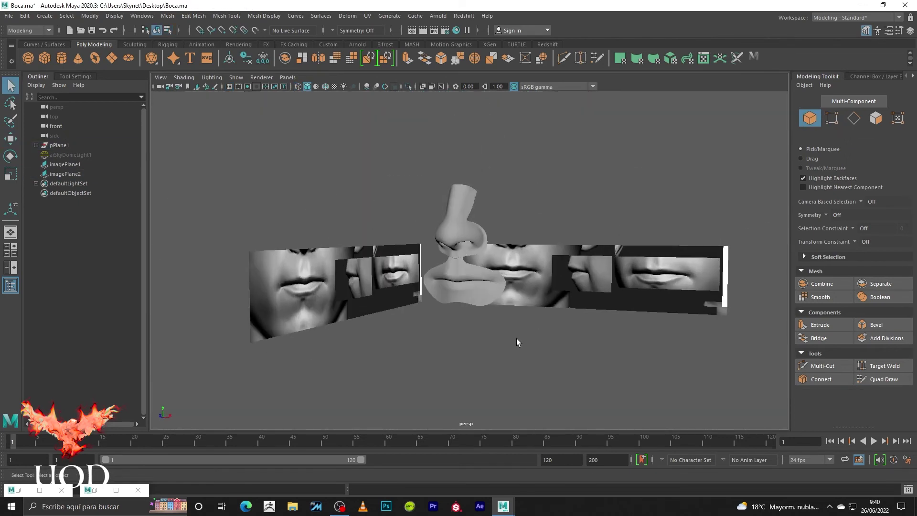